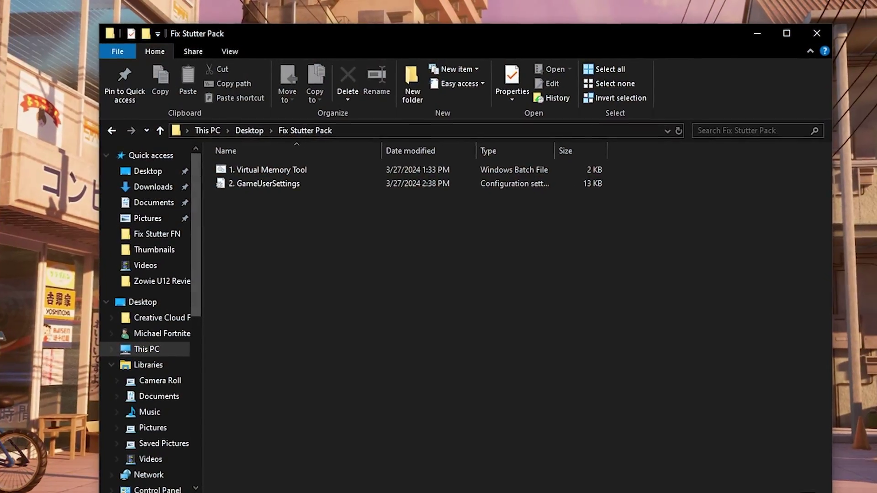
Run the Virtual Memory Tool batch file from the Fix Stutter Pack folder and choose option 1, Change Virtual Memory.
{"action": "left_click", "coordinate": [281, 186]}
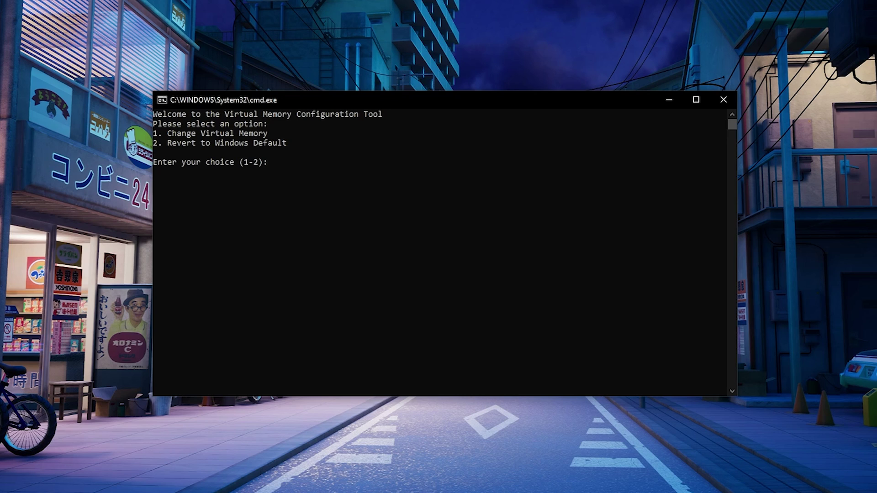
{"action": "type", "text": "1"}
{"action": "key", "text": "Return"}
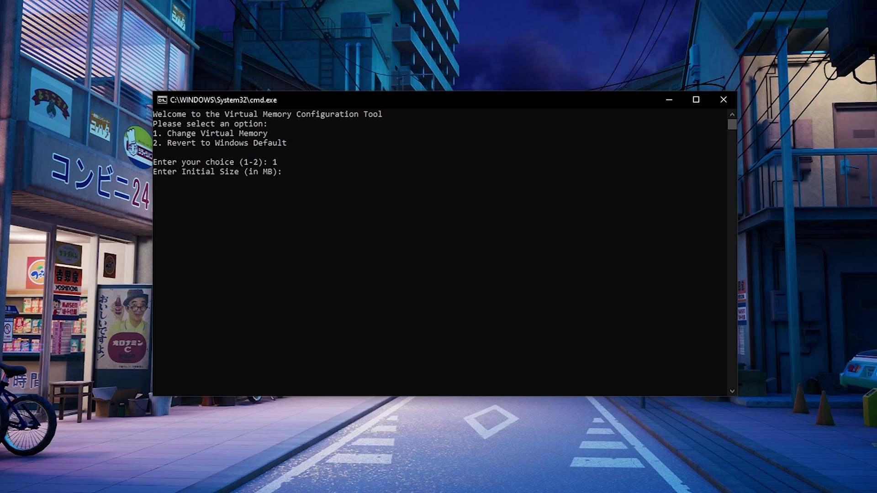
Check the installed memory in Task Manager, and enter 49152 MB as the initial size in the Virtual Memory Tool.
{"action": "right_click", "coordinate": [395, 491]}
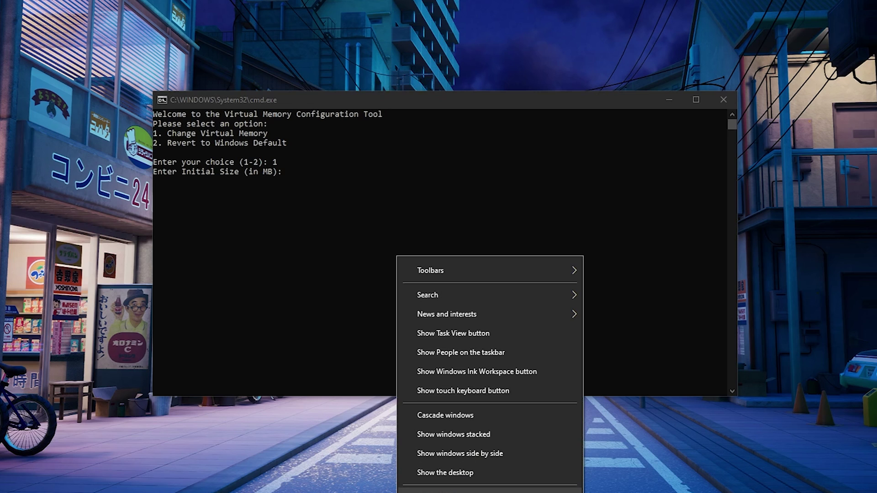
{"action": "left_click", "coordinate": [429, 491]}
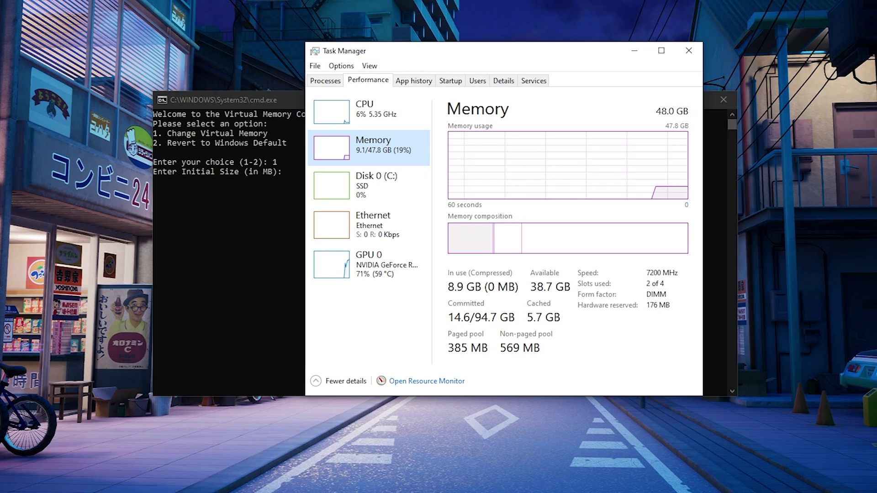
{"action": "key", "text": "alt+F4"}
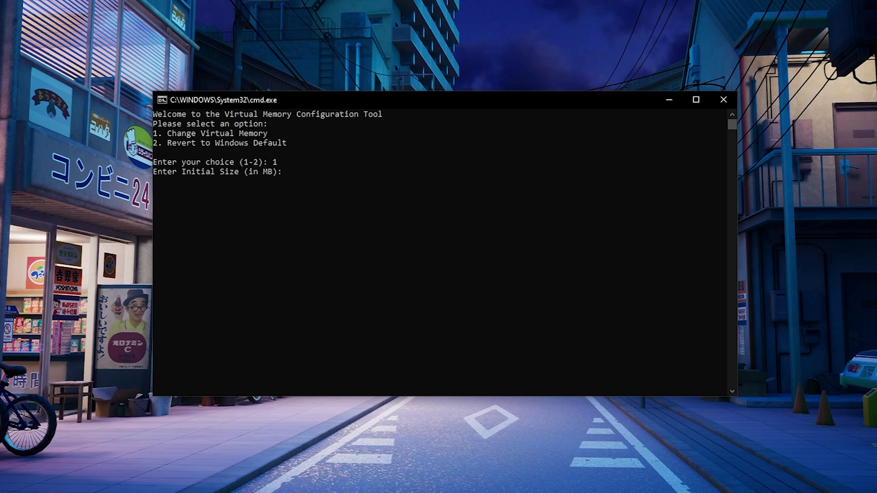
{"action": "type", "text": "49152"}
{"action": "key", "text": "Return"}
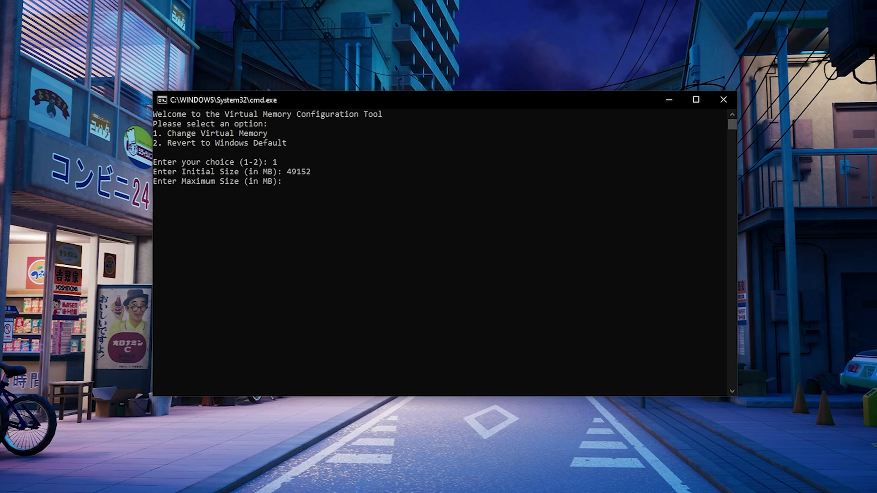
Switch to the browser calculator and calculate 16 × 1024.
{"action": "key", "text": "alt+Tab"}
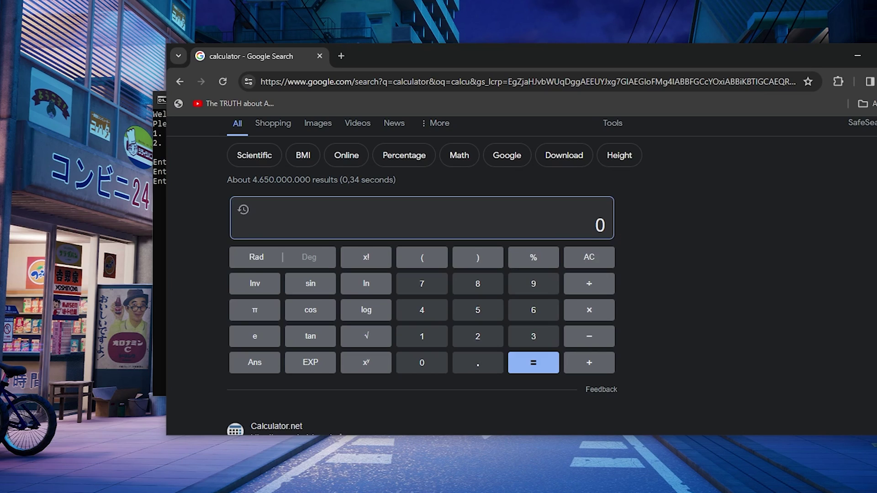
{"action": "left_click", "coordinate": [421, 217]}
{"action": "type", "text": "16"}
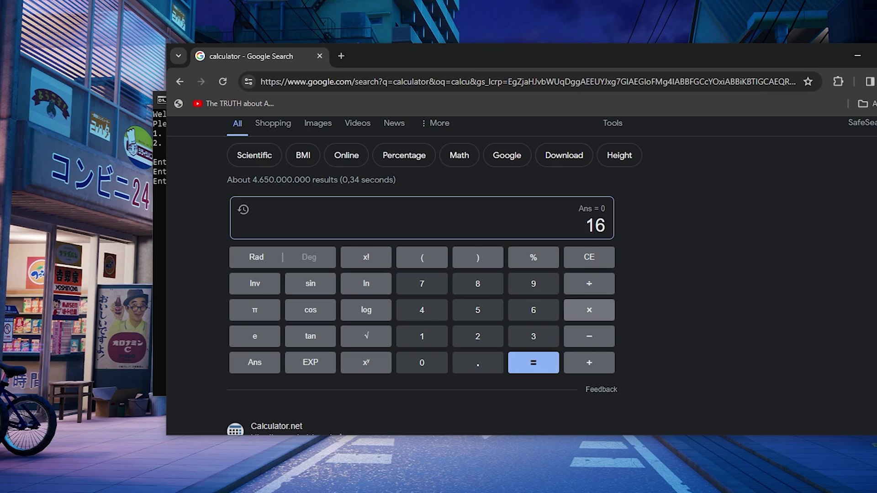
{"action": "type", "text": "*1024"}
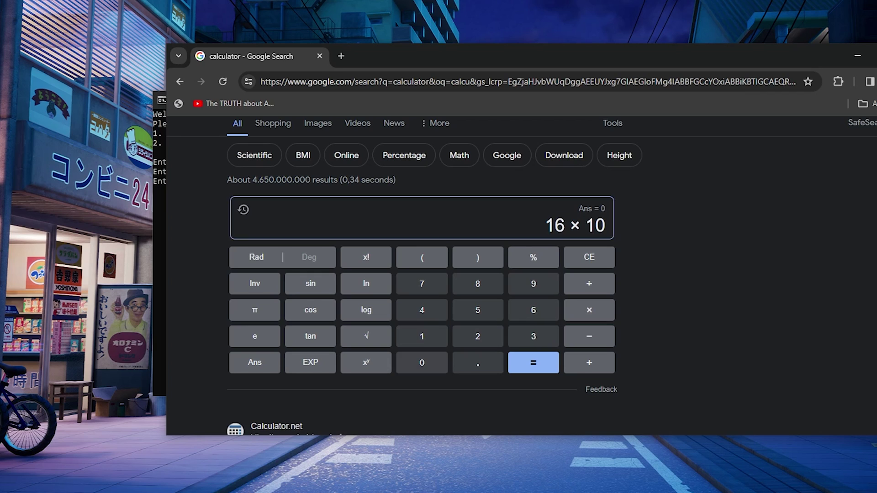
{"action": "key", "text": "Return"}
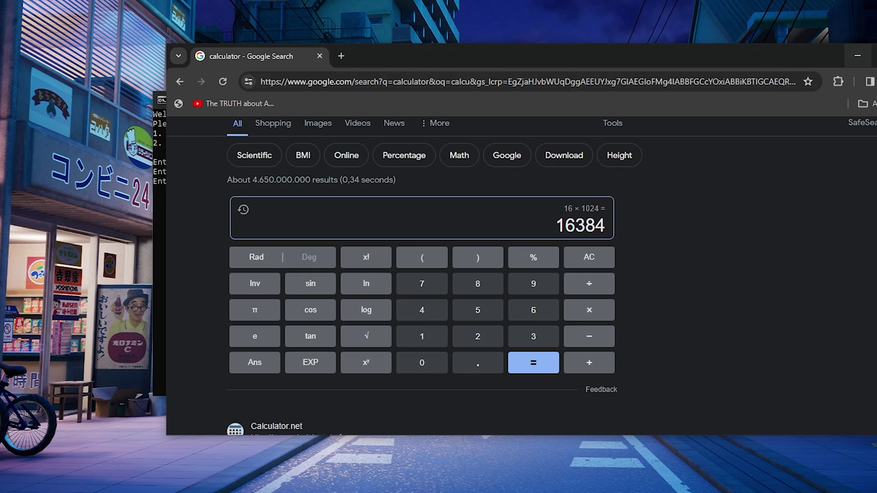
{"action": "left_click", "coordinate": [857, 56]}
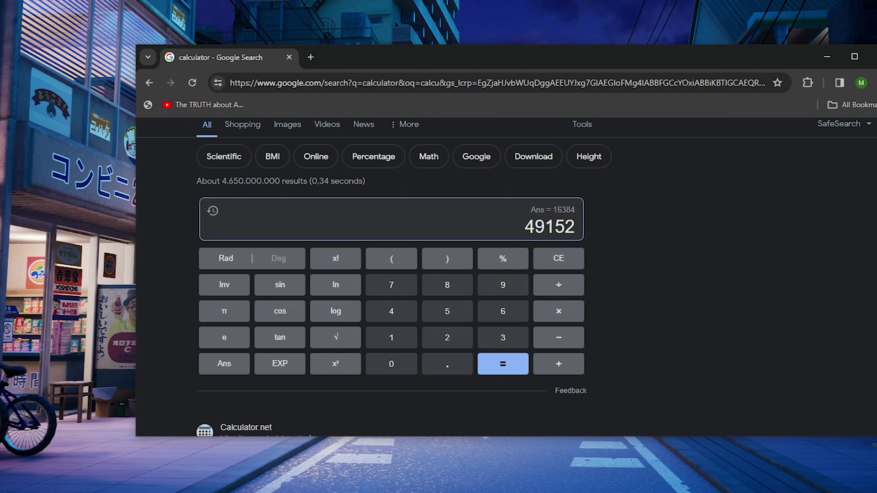
Calculate 49152 × 2 and enter the result, 98304 MB, as the maximum size in the Virtual Memory Tool.
{"action": "type", "text": "*2"}
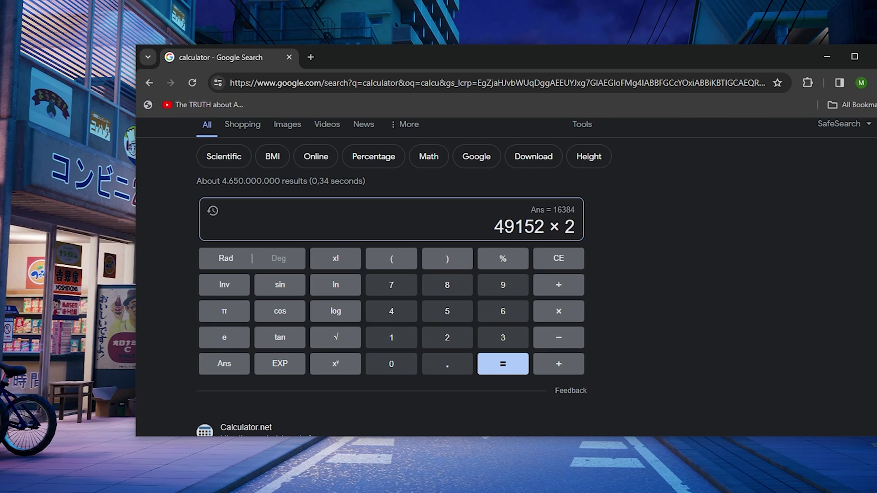
{"action": "key", "text": "Return"}
{"action": "left_click_drag", "start_coordinate": [525, 227], "coordinate": [574, 226]}
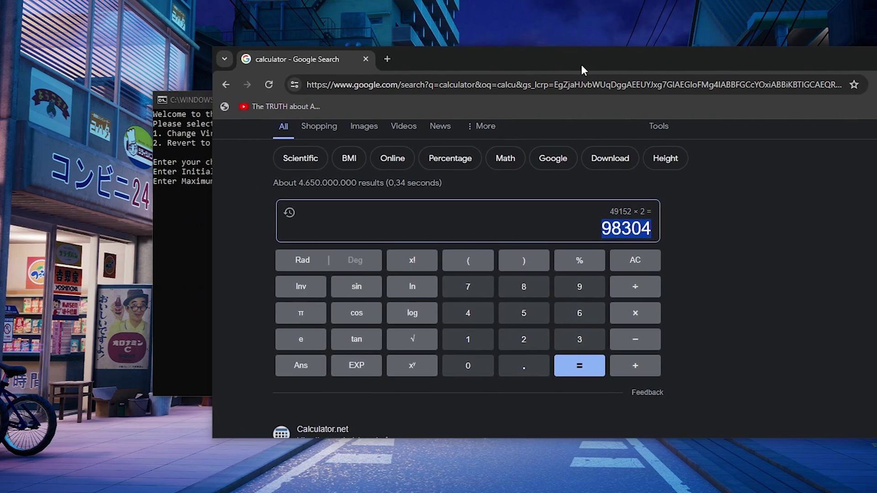
{"action": "key", "text": "alt+Tab"}
{"action": "type", "text": "98"}
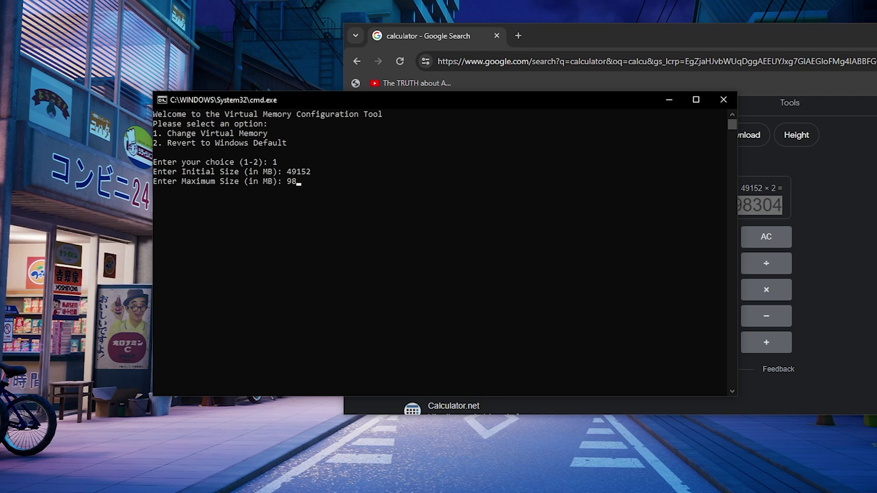
{"action": "type", "text": "304"}
{"action": "key", "text": "Return"}
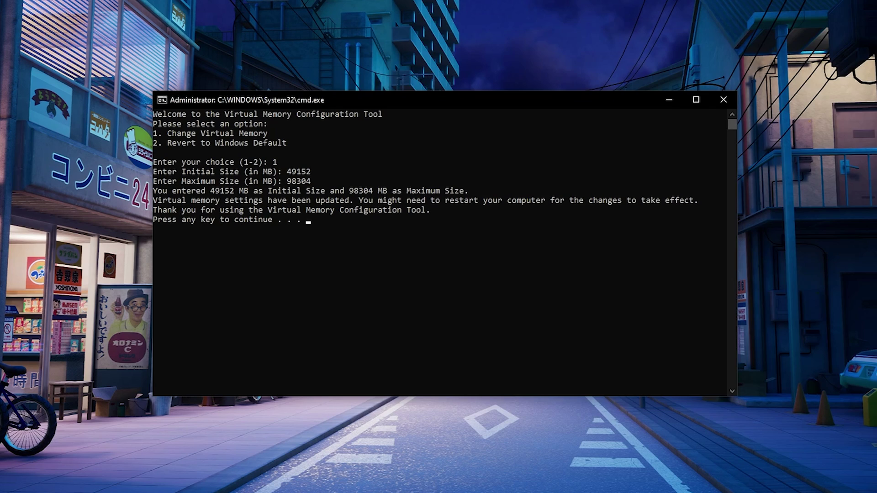
Open the GameUserSettings file from the Fix Stutter Pack folder and find its screen resolution entries.
{"action": "left_click_drag", "start_coordinate": [300, 279], "coordinate": [320, 274]}
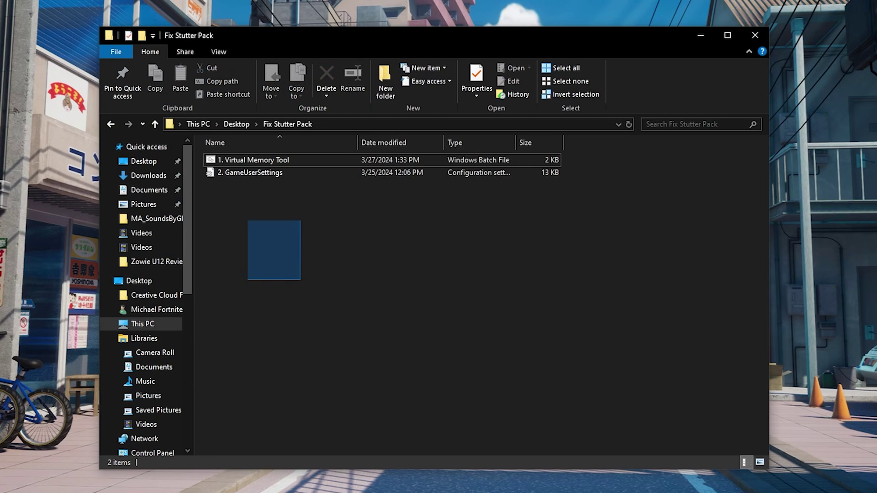
{"action": "double_click", "coordinate": [262, 172]}
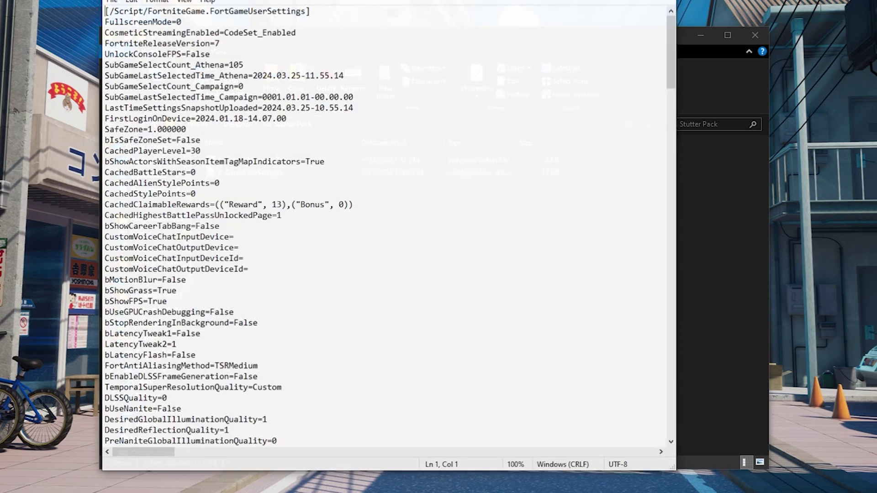
{"action": "scroll", "coordinate": [384, 226], "scroll_direction": "down", "scroll_amount": 9}
{"action": "scroll", "coordinate": [383, 228], "scroll_direction": "down", "scroll_amount": 20}
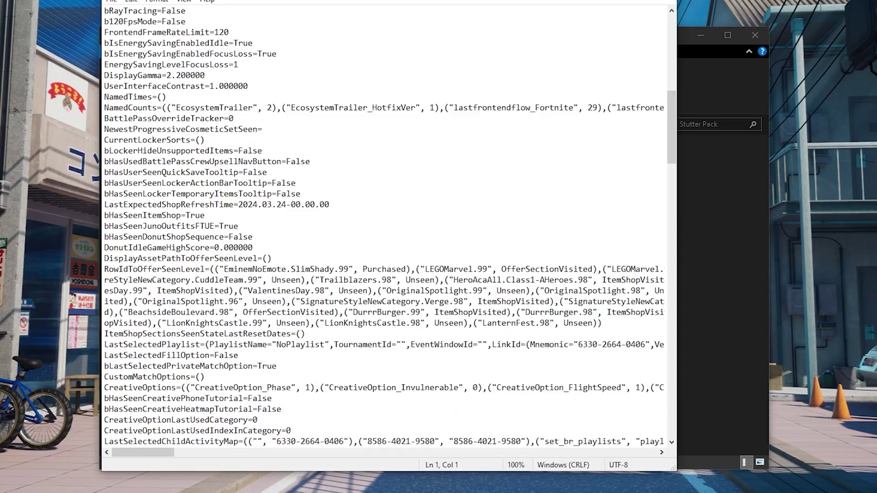
{"action": "scroll", "coordinate": [384, 228], "scroll_direction": "down", "scroll_amount": 13}
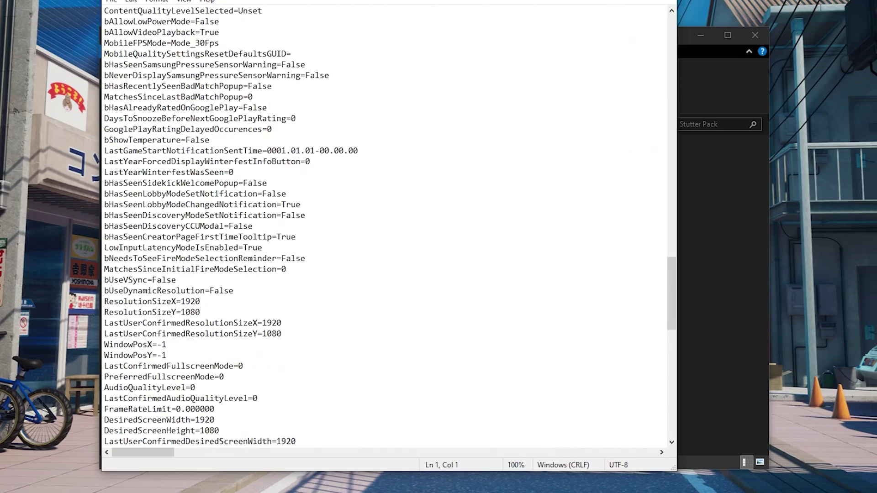
Set the ResolutionSizeX and LastUserConfirmedResolutionSizeX values to 1720 in the GameUserSettings file.
{"action": "left_click_drag", "start_coordinate": [200, 204], "coordinate": [186, 205]}
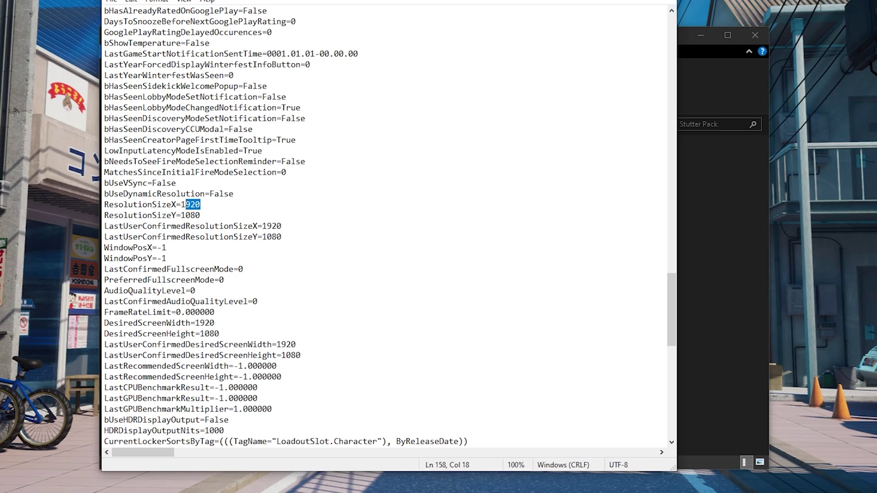
{"action": "type", "text": "720"}
{"action": "left_click_drag", "start_coordinate": [282, 225], "coordinate": [113, 205]}
{"action": "type", "text": "720"}
{"action": "left_click", "coordinate": [200, 215]}
Save the edited GameUserSettings file and close it.
{"action": "scroll", "coordinate": [384, 226], "scroll_direction": "up", "scroll_amount": 4}
{"action": "scroll", "coordinate": [384, 226], "scroll_direction": "up", "scroll_amount": 20}
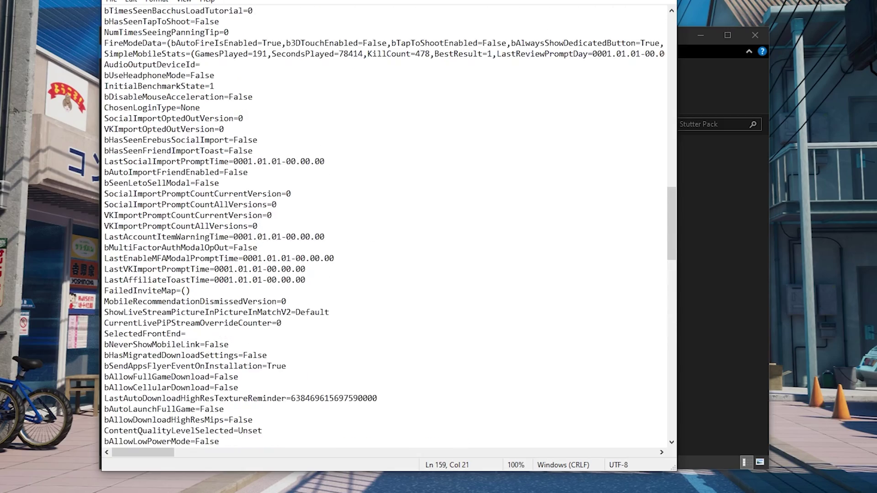
{"action": "left_click", "coordinate": [111, 1]}
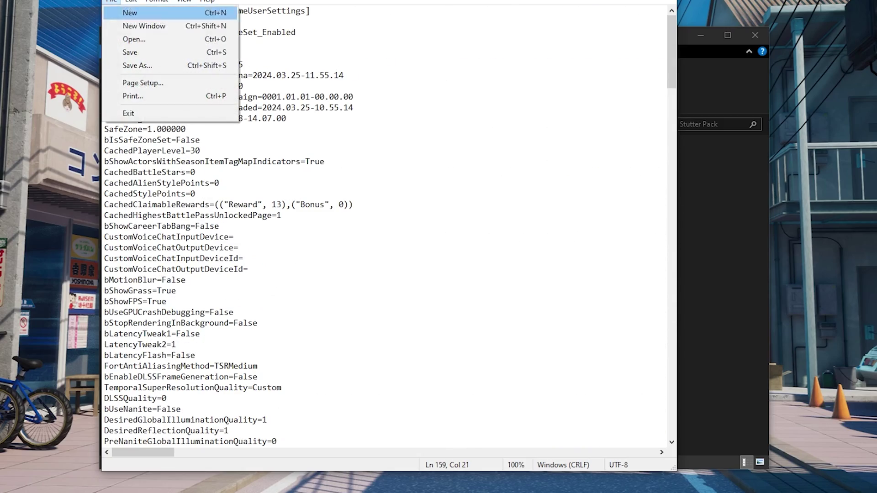
{"action": "left_click", "coordinate": [123, 52]}
{"action": "left_click", "coordinate": [664, 1]}
Open the %temp% folder, go up to the AppData Local folder and find the FortniteGame folder.
{"action": "key", "text": "super"}
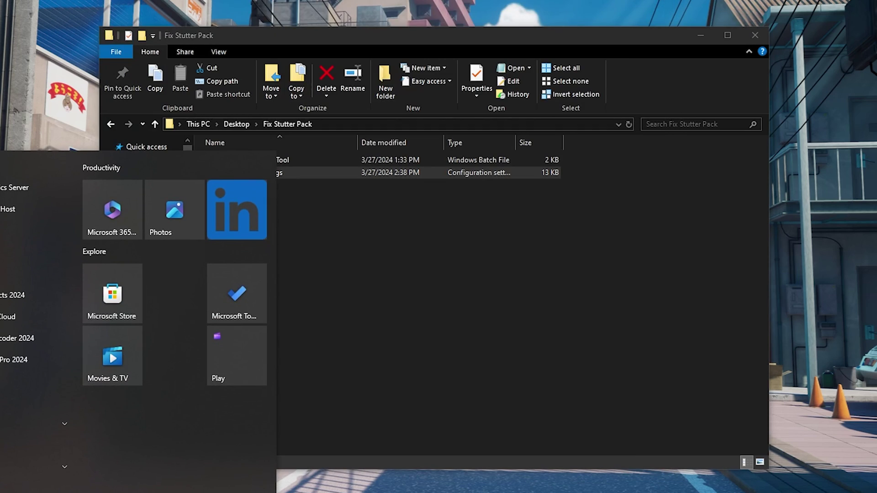
{"action": "type", "text": "%temp%"}
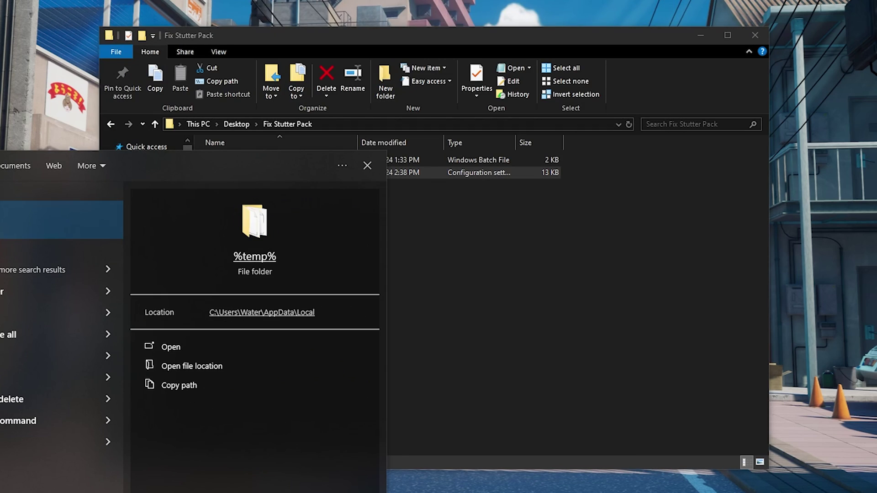
{"action": "key", "text": "Return"}
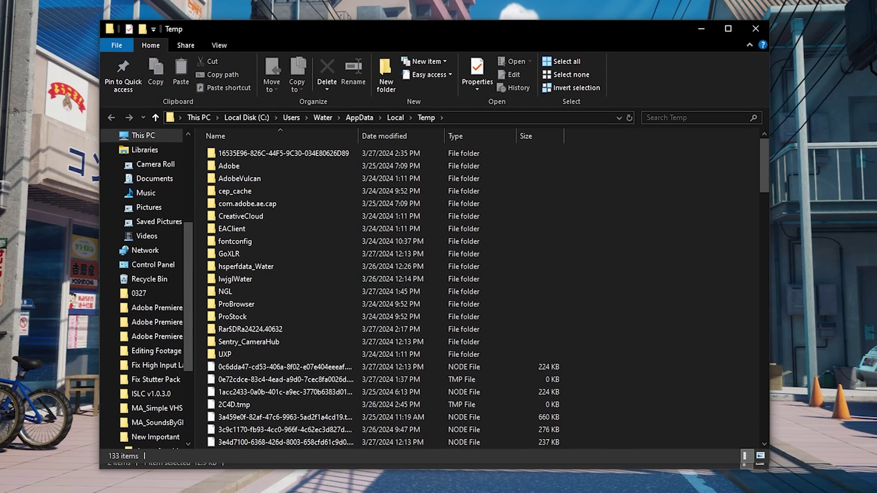
{"action": "left_click", "coordinate": [395, 117]}
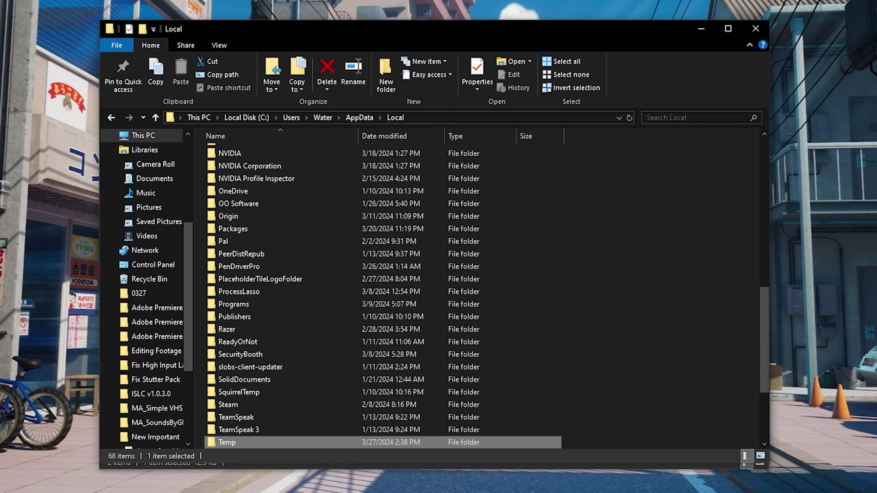
{"action": "scroll", "coordinate": [384, 183], "scroll_direction": "up", "scroll_amount": 3}
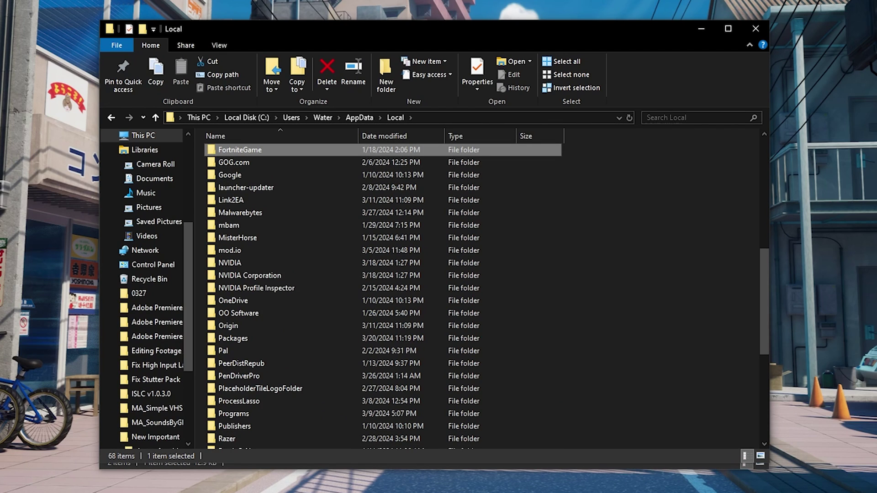
Open the WindowsClient configuration folder inside FortniteGame, Saved, Config.
{"action": "key", "text": "Return"}
{"action": "double_click", "coordinate": [227, 153]}
{"action": "double_click", "coordinate": [229, 166]}
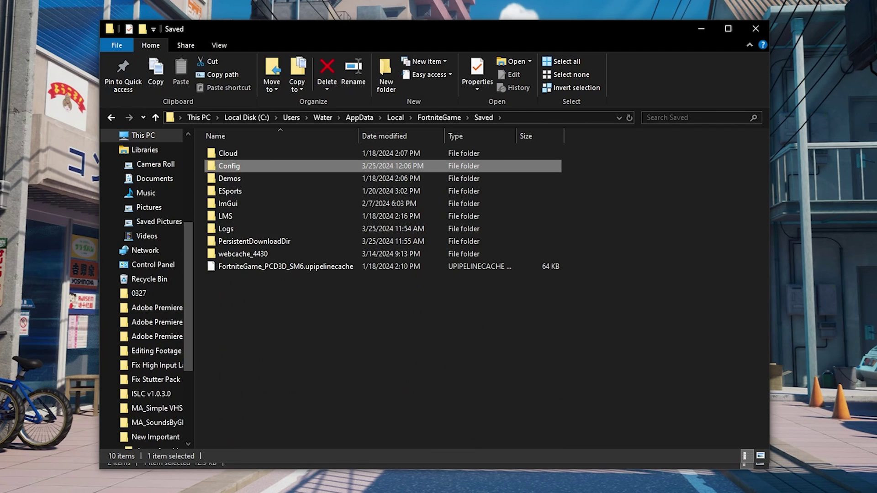
{"action": "left_click", "coordinate": [233, 167]}
{"action": "key", "text": "Return"}
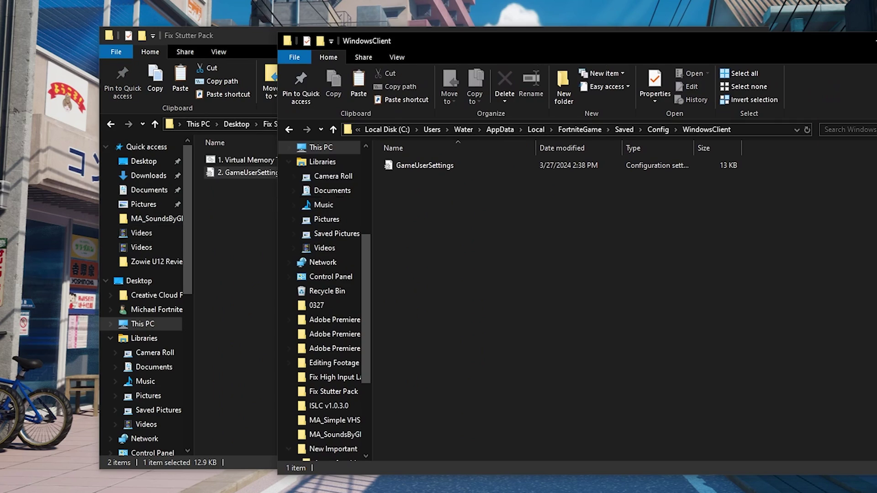
Select the GameUserSettings file in the WindowsClient folder, and clear the selection.
{"action": "left_click", "coordinate": [424, 165]}
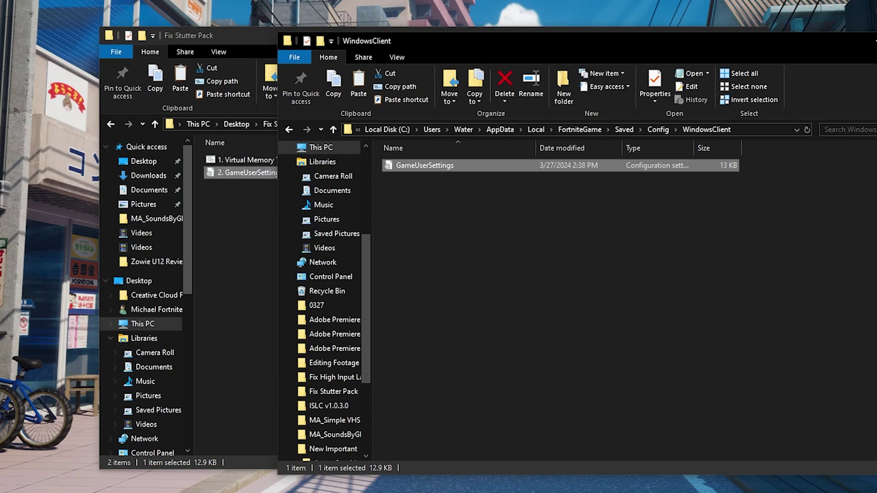
{"action": "left_click_drag", "start_coordinate": [665, 458], "coordinate": [393, 165]}
{"action": "left_click_drag", "start_coordinate": [490, 200], "coordinate": [422, 162]}
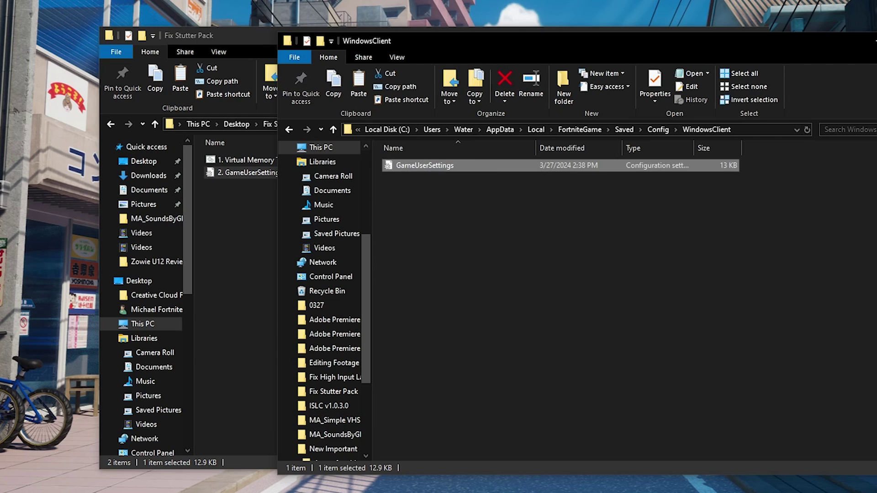
{"action": "left_click", "coordinate": [456, 200]}
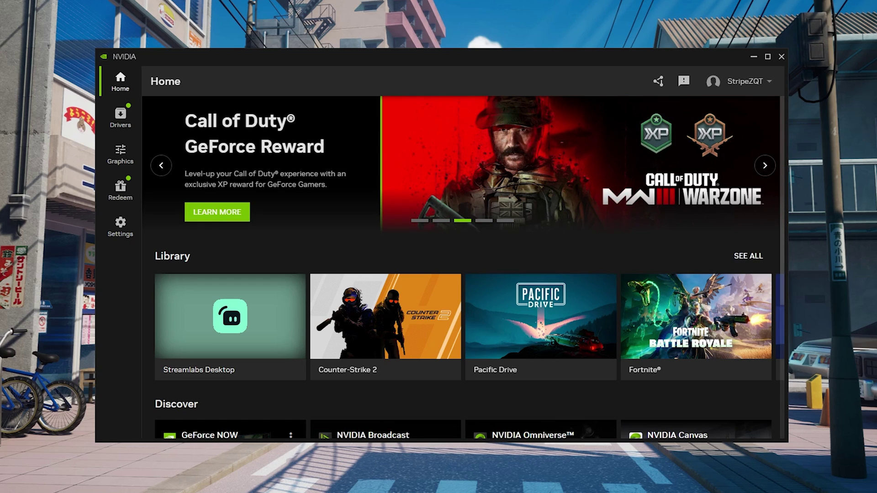
Open Fortnite's program settings under Graphics in the NVIDIA app and review its in-game values and driver settings.
{"action": "left_click", "coordinate": [120, 118]}
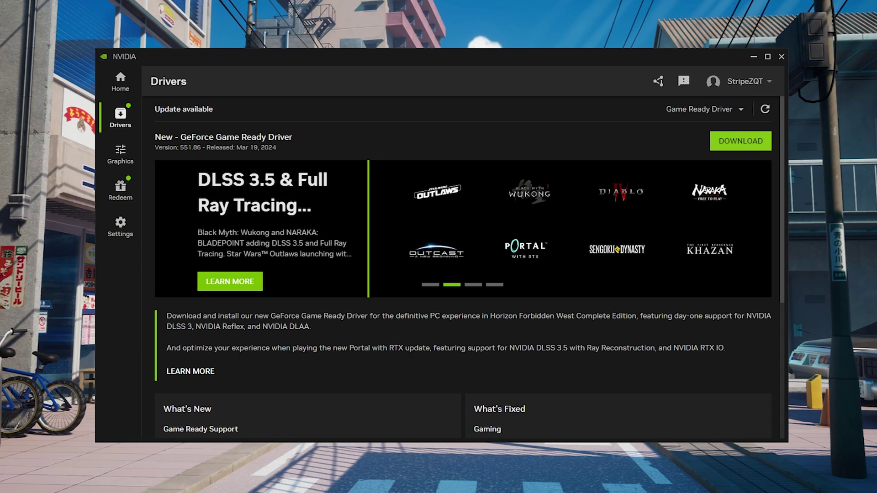
{"action": "left_click", "coordinate": [120, 154]}
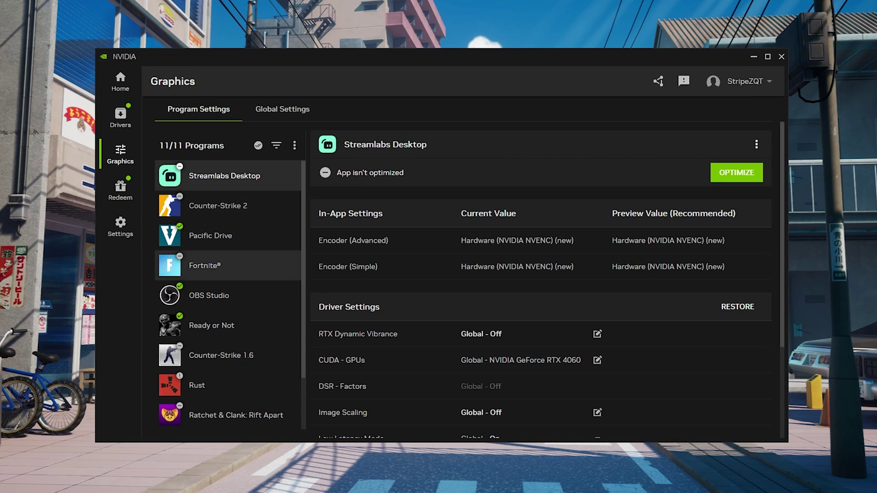
{"action": "left_click", "coordinate": [227, 265]}
{"action": "scroll", "coordinate": [541, 279], "scroll_direction": "down", "scroll_amount": 9}
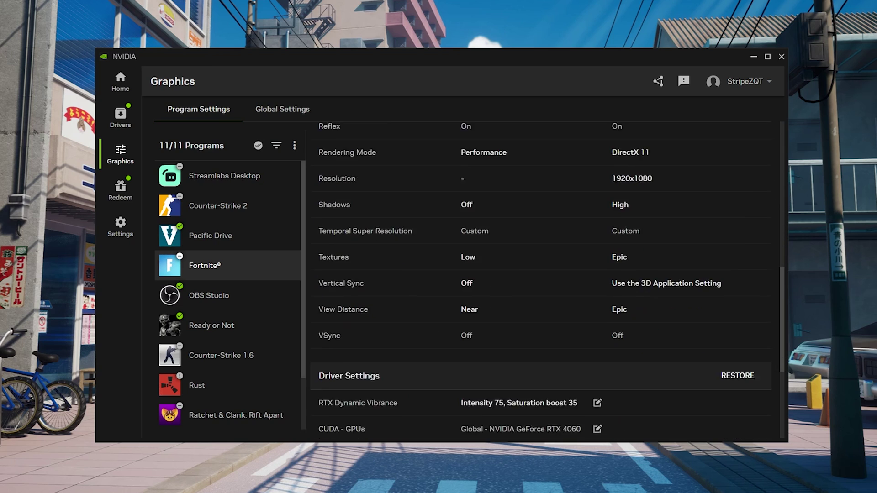
{"action": "scroll", "coordinate": [541, 274], "scroll_direction": "up", "scroll_amount": 8}
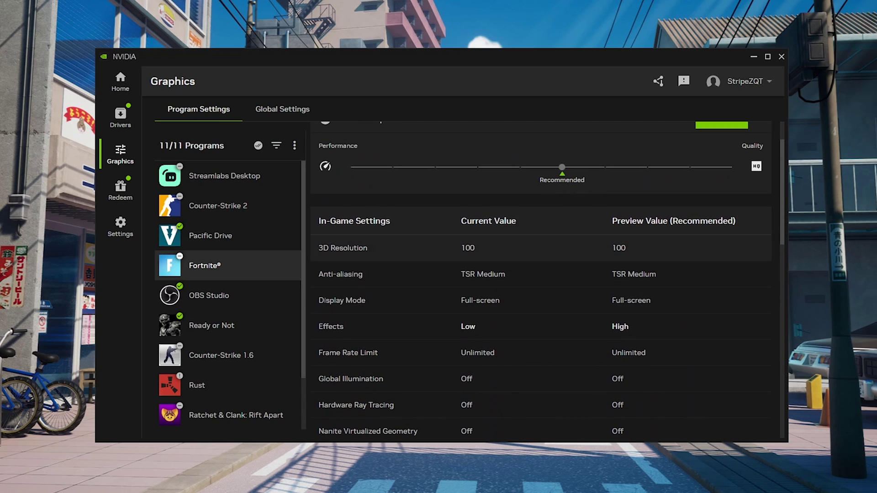
{"action": "scroll", "coordinate": [542, 274], "scroll_direction": "up", "scroll_amount": 1}
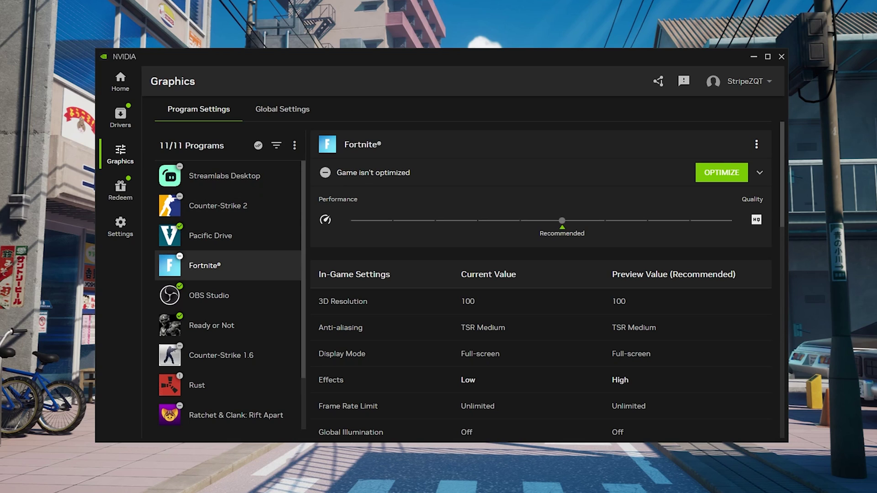
{"action": "scroll", "coordinate": [541, 193], "scroll_direction": "down", "scroll_amount": 5}
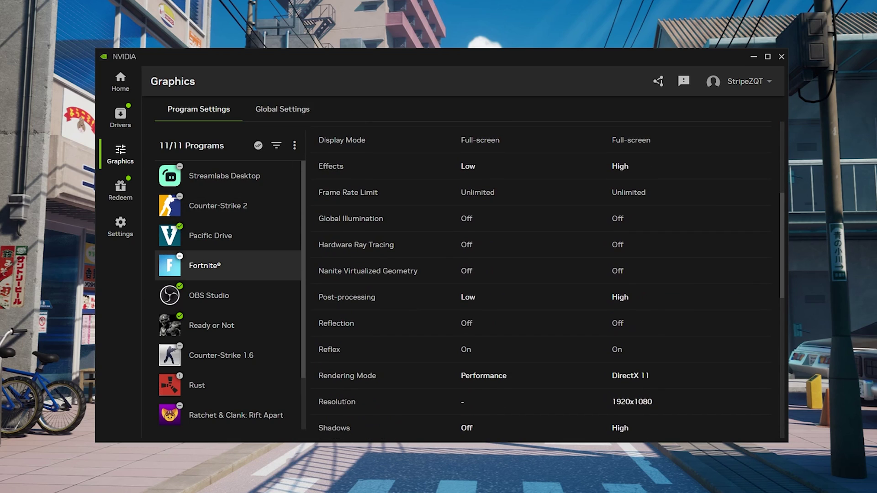
{"action": "scroll", "coordinate": [541, 282], "scroll_direction": "down", "scroll_amount": 8}
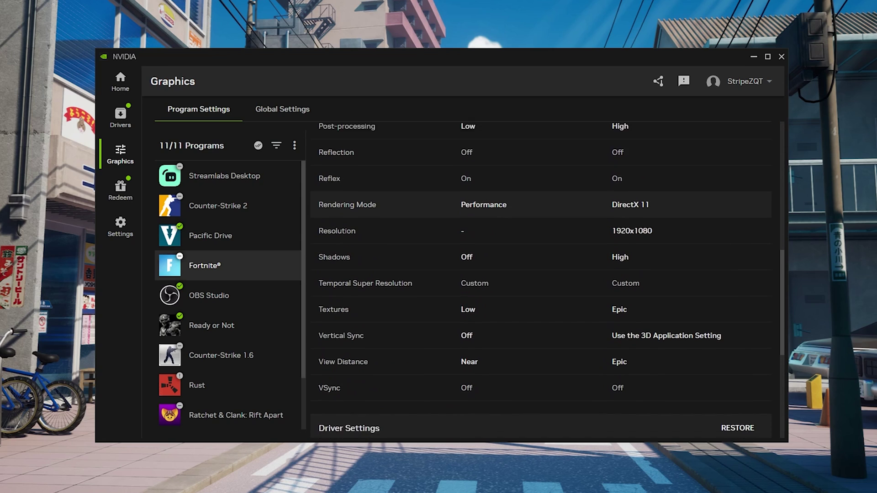
{"action": "scroll", "coordinate": [541, 282], "scroll_direction": "down", "scroll_amount": 1}
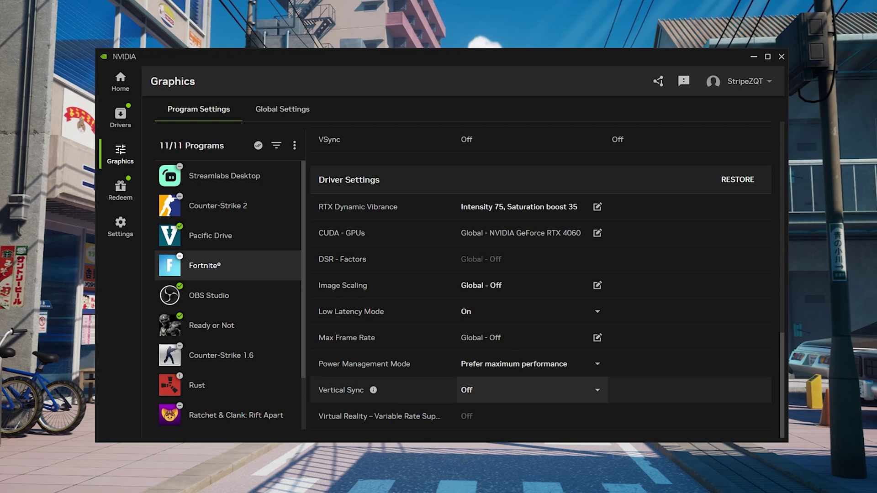
{"action": "left_click", "coordinate": [120, 82]}
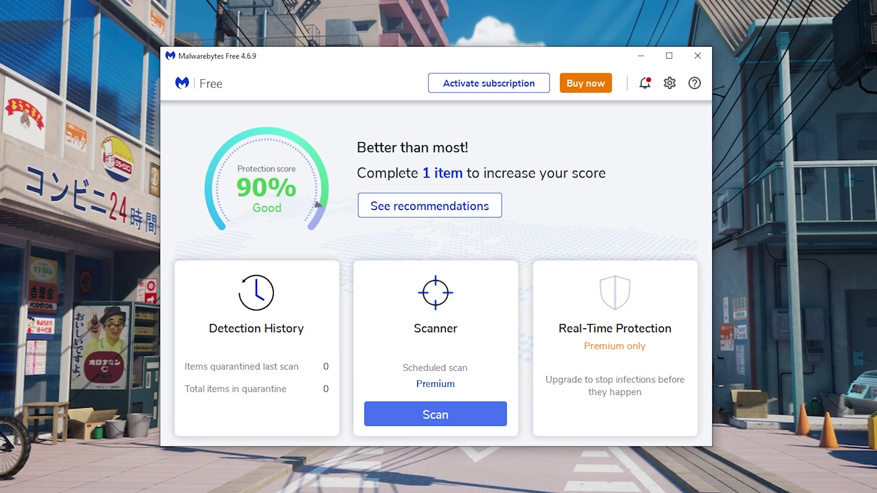
Run a threat scan in Malwarebytes and close its summary.
{"action": "left_click", "coordinate": [435, 414]}
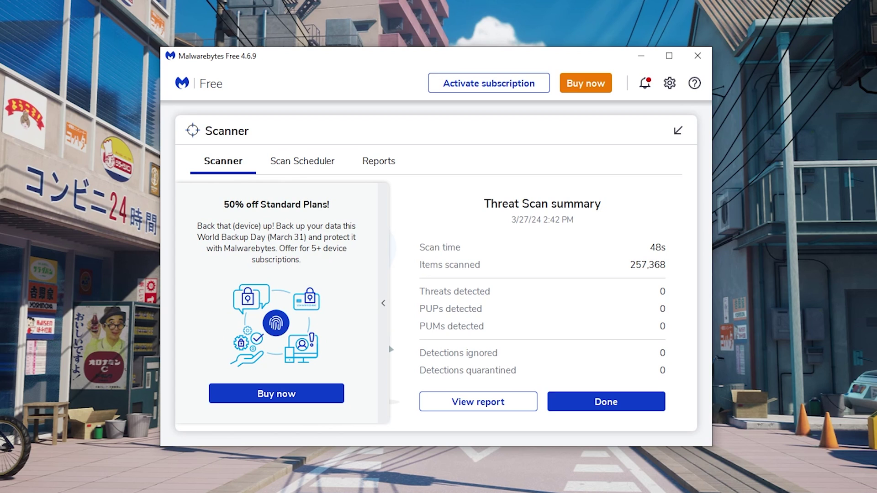
{"action": "left_click", "coordinate": [605, 402]}
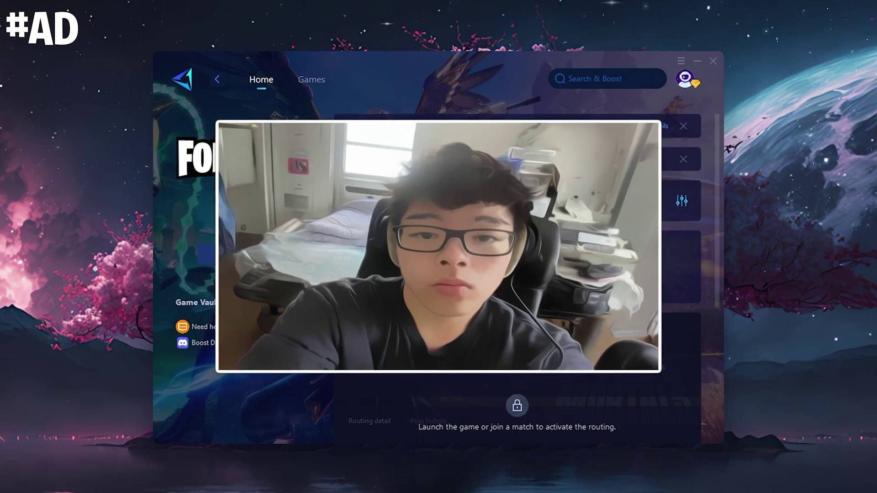
Open Fortnite's game server region selection in the game booster and expand the North America regions.
{"action": "left_click", "coordinate": [406, 158]}
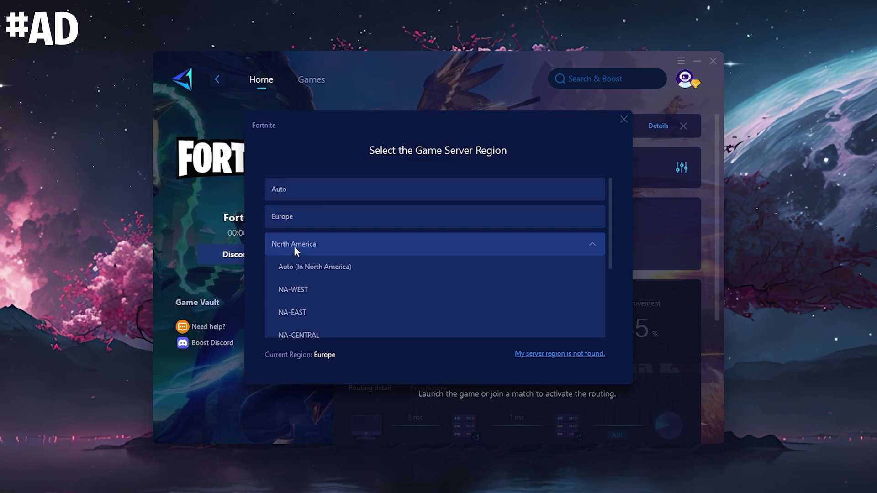
{"action": "left_click", "coordinate": [307, 212]}
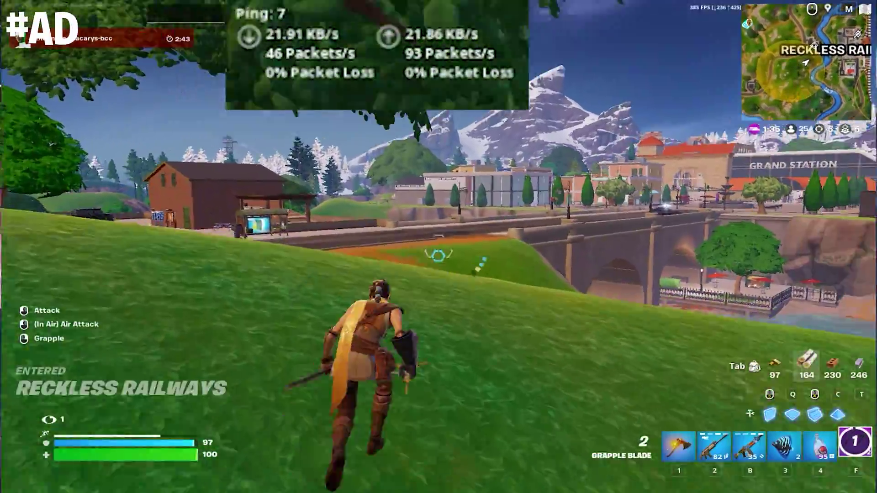
{"action": "right_click", "coordinate": [438, 247]}
{"action": "key", "text": "2"}
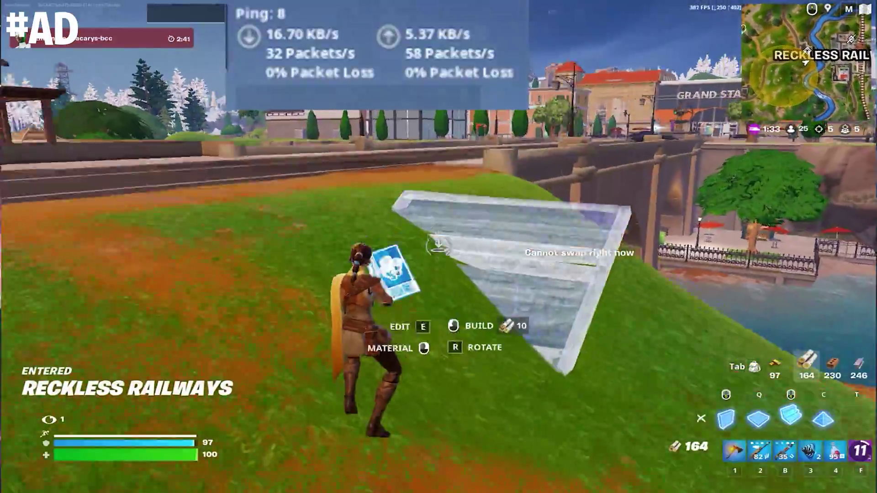
{"action": "left_click", "coordinate": [438, 247]}
{"action": "key", "text": "1"}
{"action": "key", "text": "q"}
{"action": "left_click", "coordinate": [439, 246]}
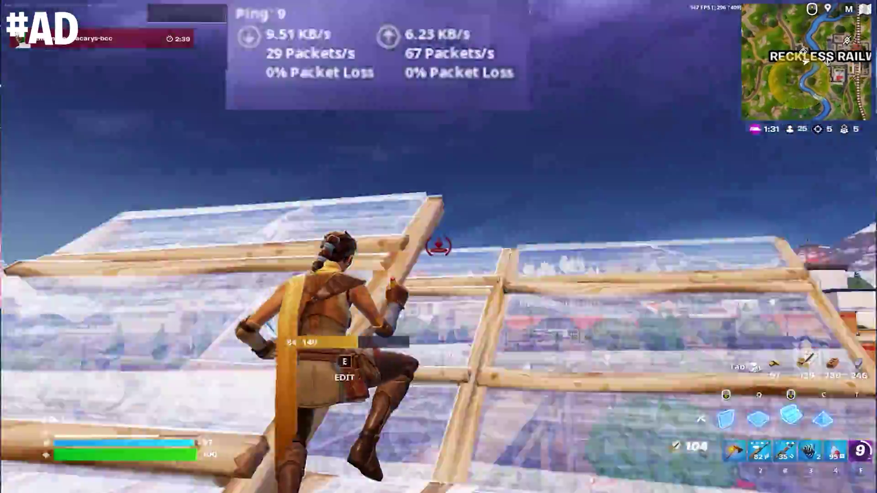
{"action": "key", "text": "2"}
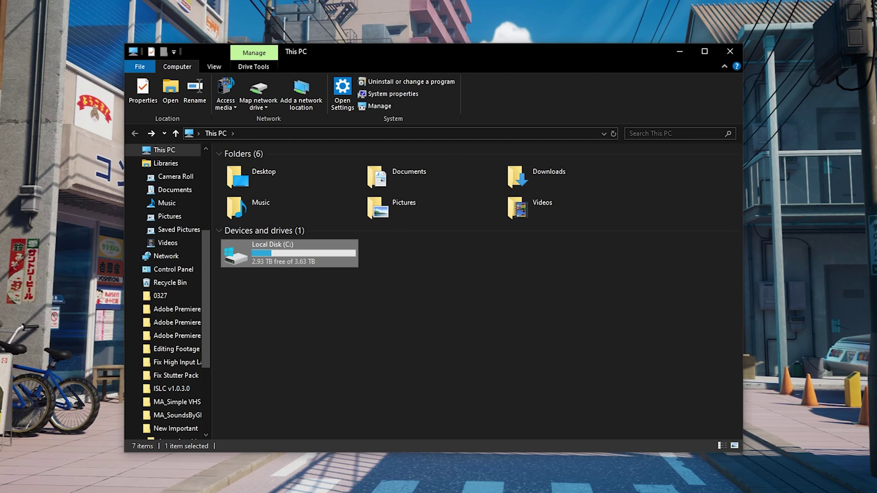
Open the Win64 folder on Local Disk (C:) inside Program Files, Epic Games, Fortnite, FortniteGame, Binaries.
{"action": "double_click", "coordinate": [274, 256]}
{"action": "double_click", "coordinate": [256, 215]}
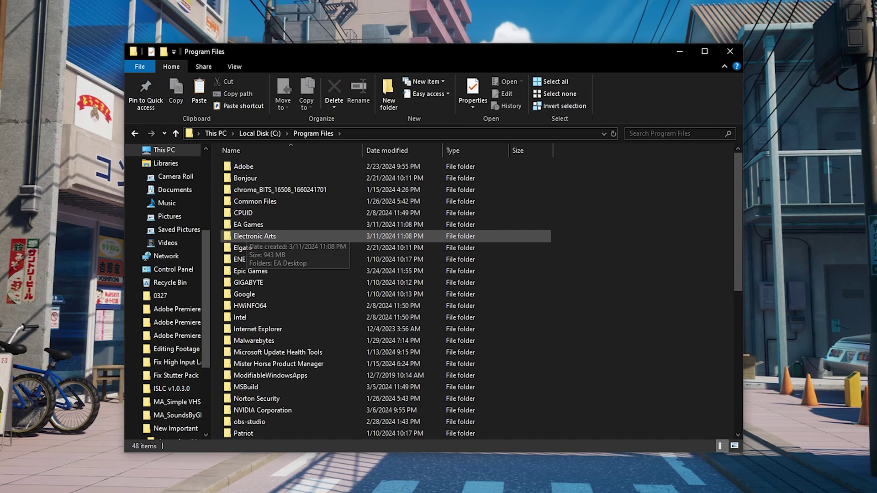
{"action": "double_click", "coordinate": [262, 271]}
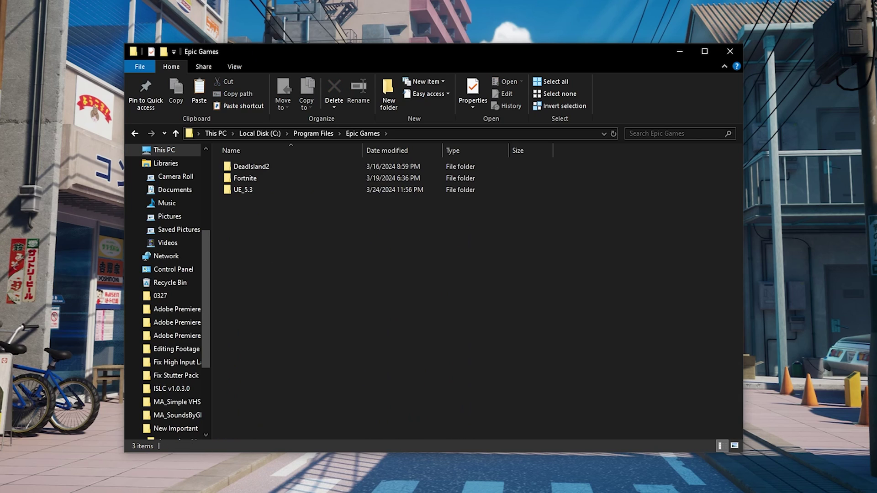
{"action": "double_click", "coordinate": [255, 178]}
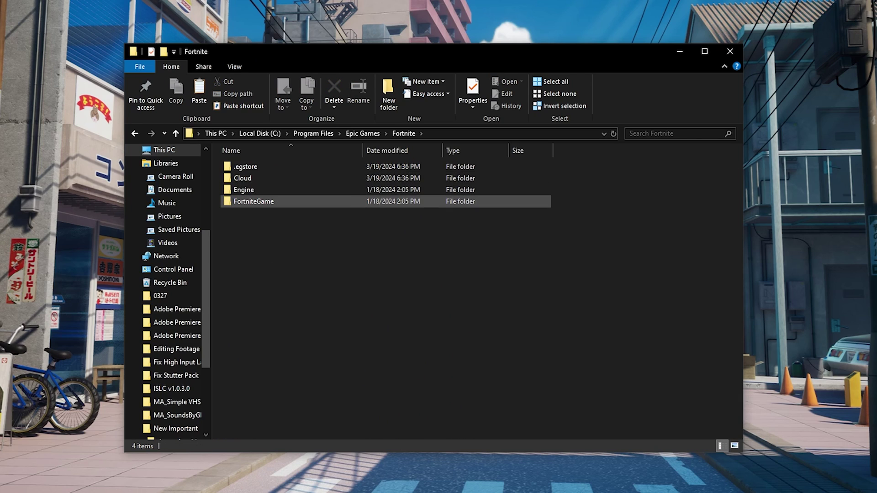
{"action": "double_click", "coordinate": [253, 201]}
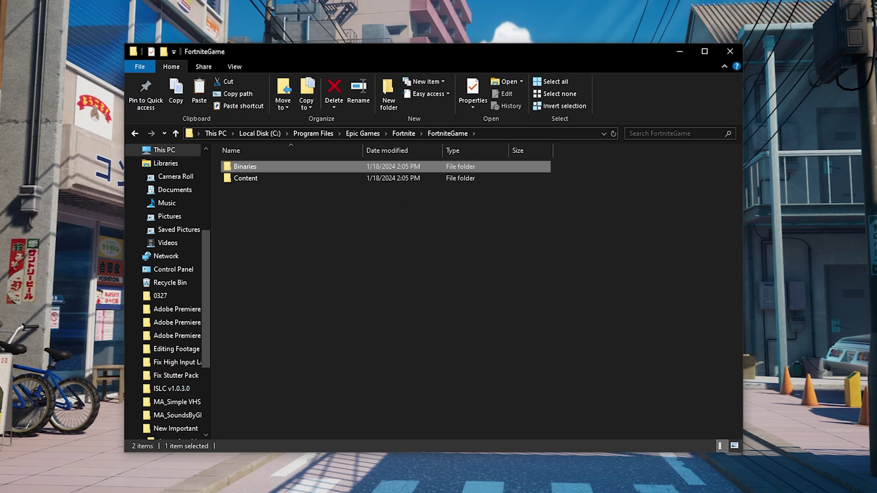
{"action": "double_click", "coordinate": [246, 166]}
{"action": "double_click", "coordinate": [243, 178]}
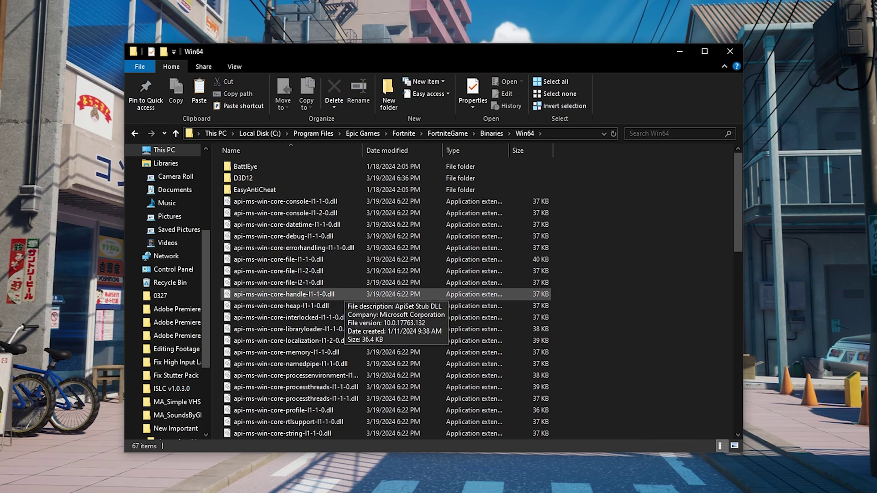
Find the FortniteClient-Win64-Shipping application in the Win64 folder and open its properties.
{"action": "scroll", "coordinate": [292, 274], "scroll_direction": "down", "scroll_amount": 8}
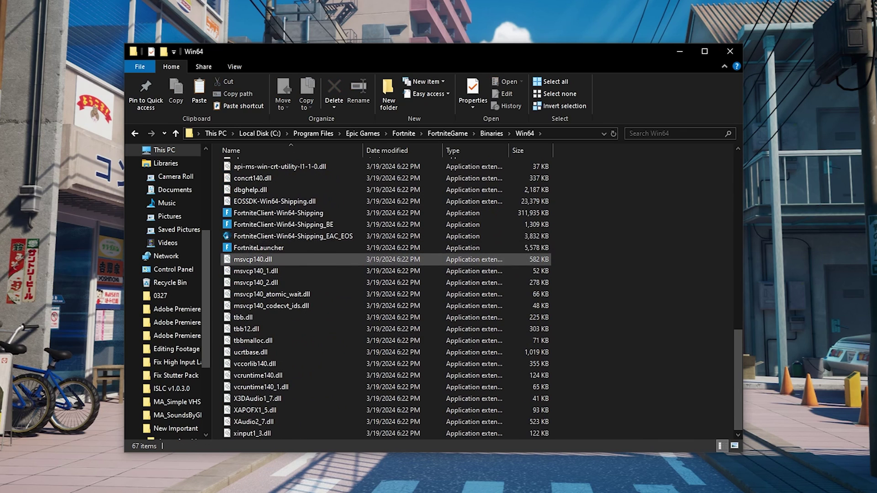
{"action": "scroll", "coordinate": [284, 279], "scroll_direction": "down", "scroll_amount": 1}
{"action": "left_click", "coordinate": [283, 279]}
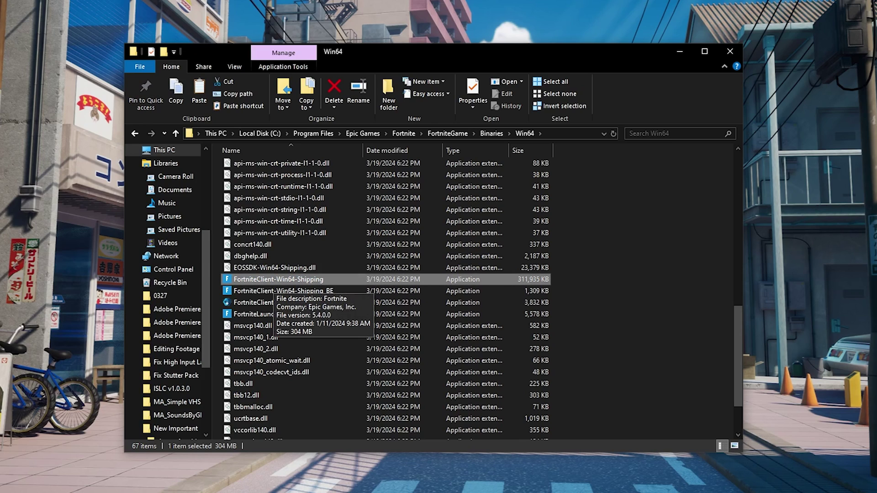
{"action": "right_click", "coordinate": [265, 280]}
{"action": "left_click", "coordinate": [283, 271]}
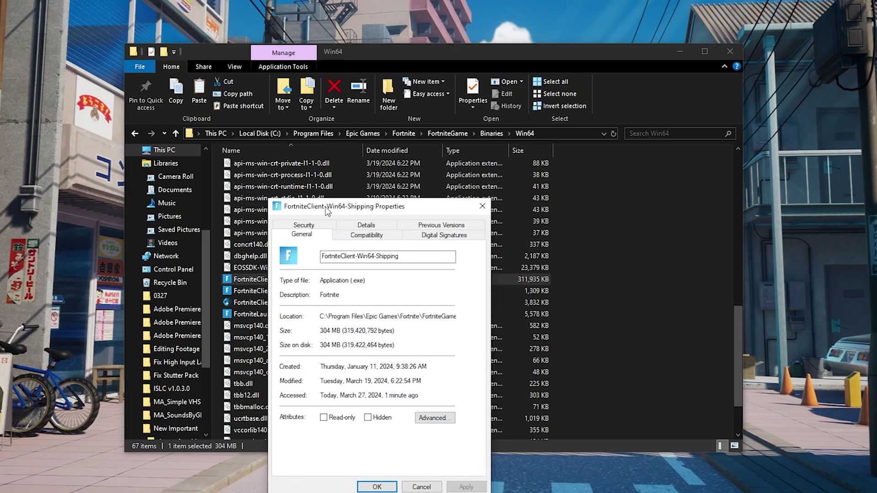
{"action": "left_click_drag", "start_coordinate": [325, 206], "coordinate": [357, 102]}
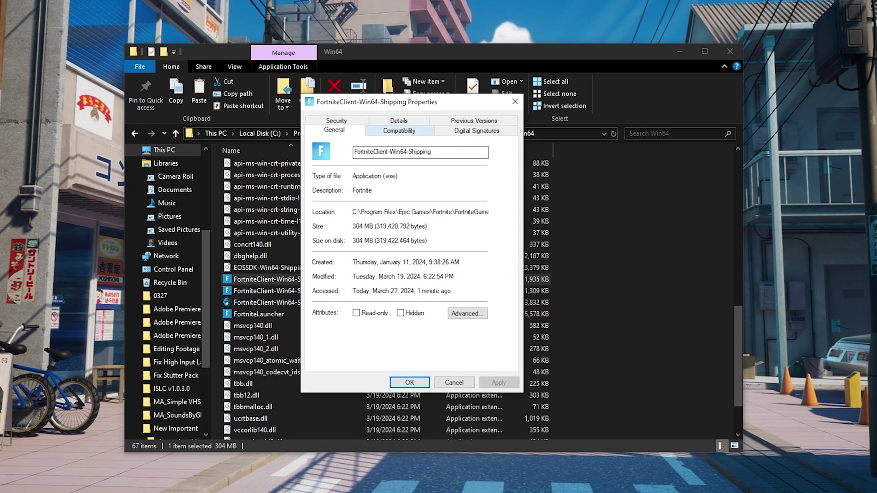
Disable fullscreen optimizations in the compatibility settings of FortniteClient-Win64-Shipping, then apply and close the properties.
{"action": "left_click", "coordinate": [399, 131]}
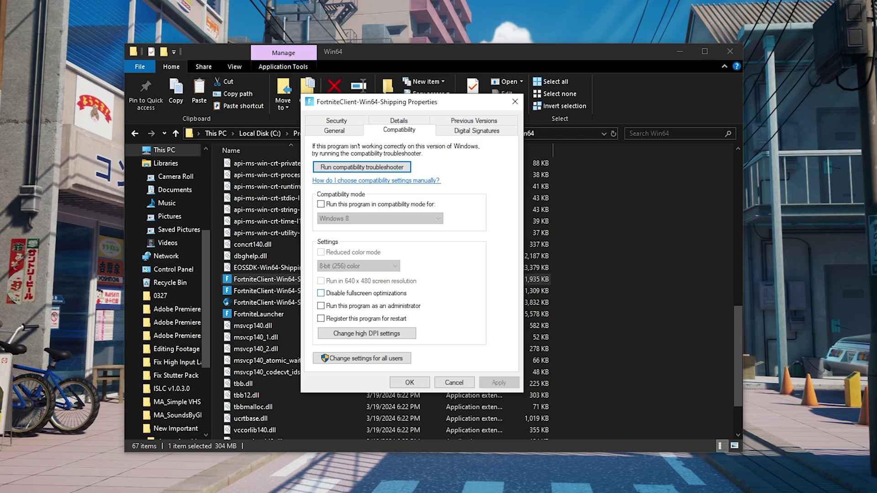
{"action": "left_click", "coordinate": [321, 293]}
{"action": "left_click", "coordinate": [498, 382]}
{"action": "left_click", "coordinate": [408, 383]}
{"action": "key", "text": "Return"}
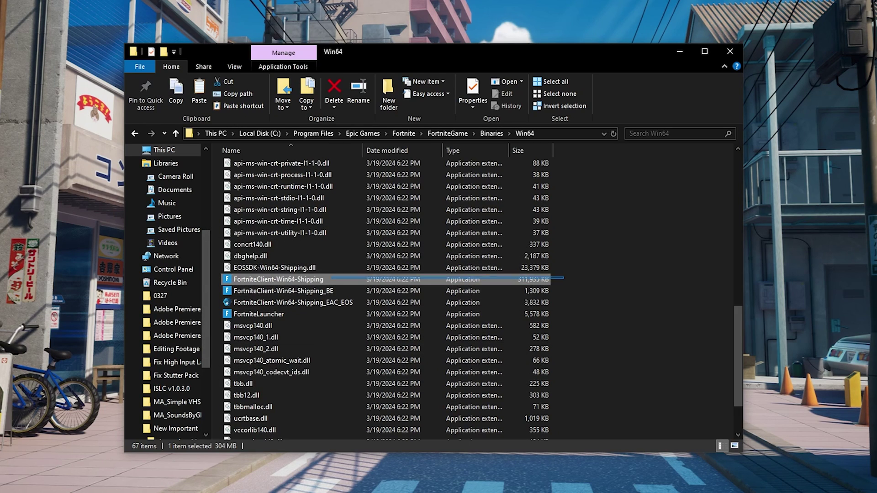
{"action": "key", "text": "Escape"}
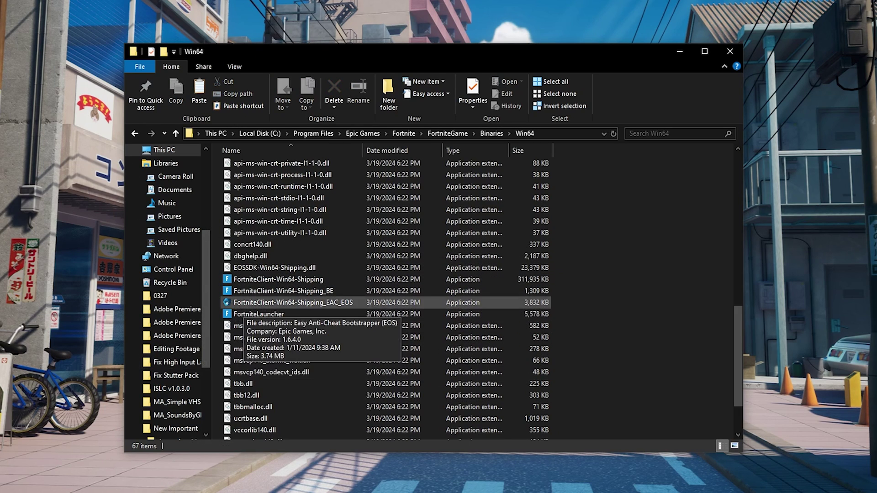
{"action": "left_click", "coordinate": [271, 279]}
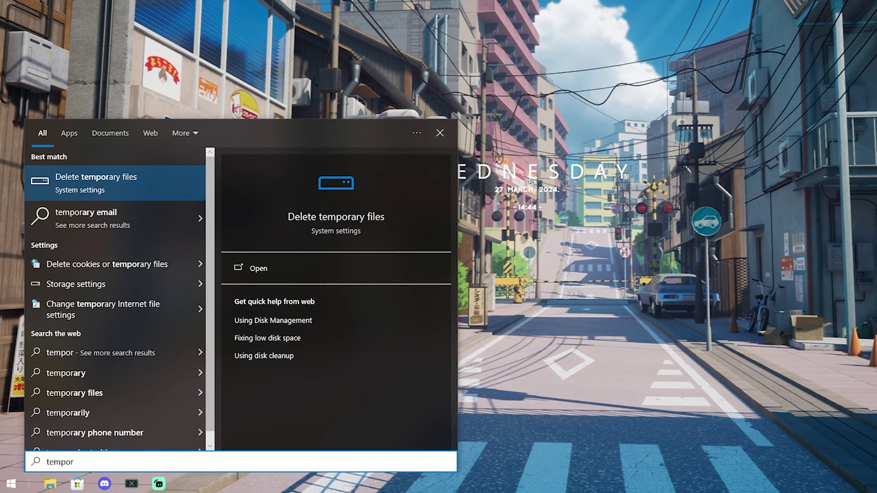
Open the Windows storage settings from the "Delete temporary files" search result and show the Temporary files list.
{"action": "key", "text": "Return"}
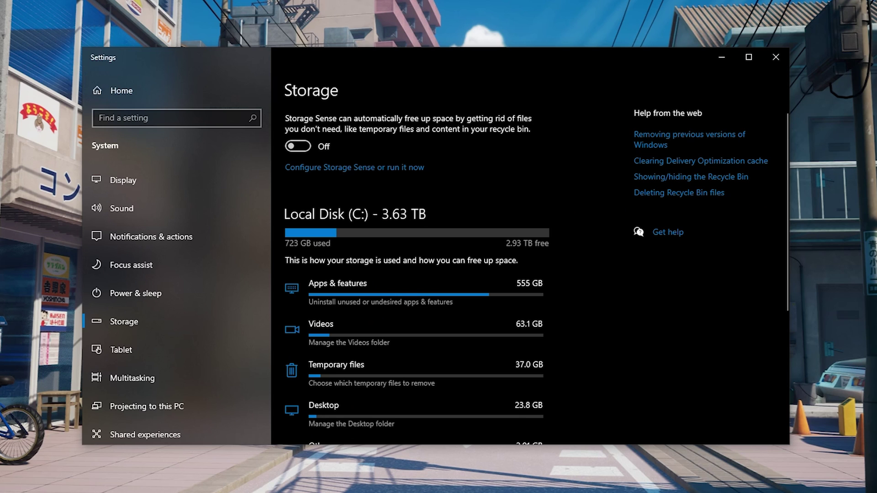
{"action": "scroll", "coordinate": [416, 254], "scroll_direction": "down", "scroll_amount": 3}
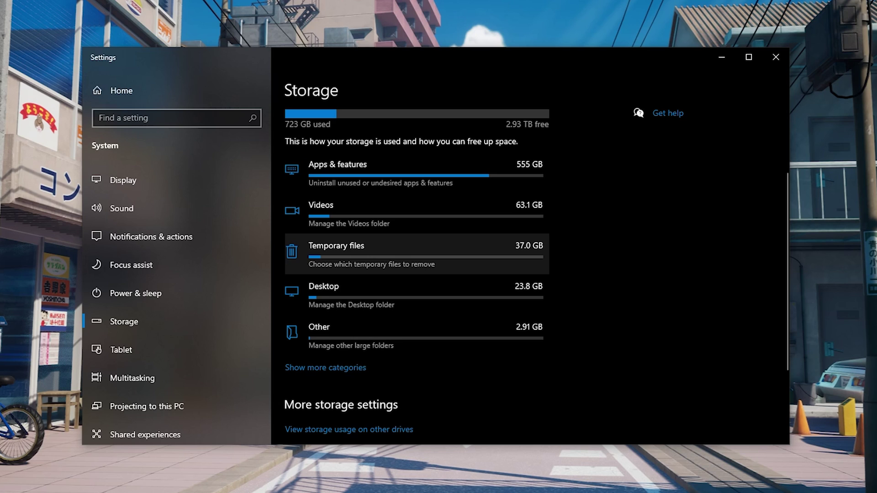
{"action": "left_click", "coordinate": [417, 254]}
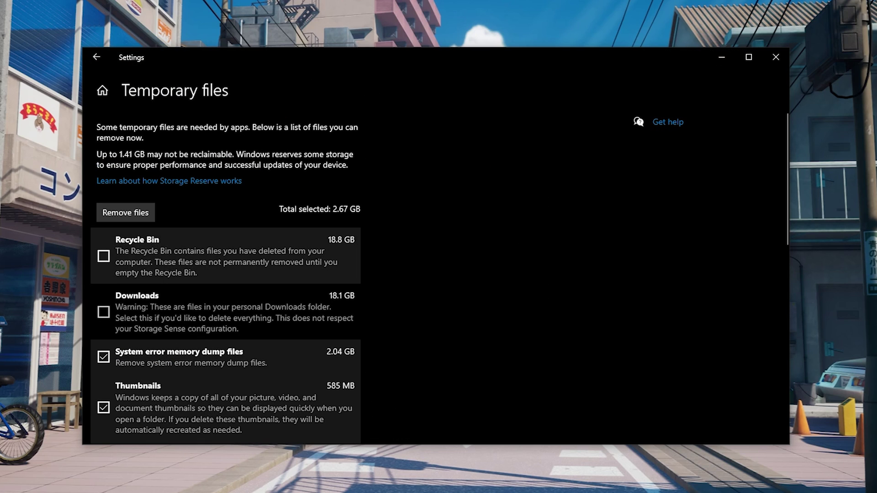
Include the Recycle Bin in the temporary files selected for removal and check the remaining categories.
{"action": "left_click", "coordinate": [103, 256]}
{"action": "scroll", "coordinate": [103, 256], "scroll_direction": "down", "scroll_amount": 1}
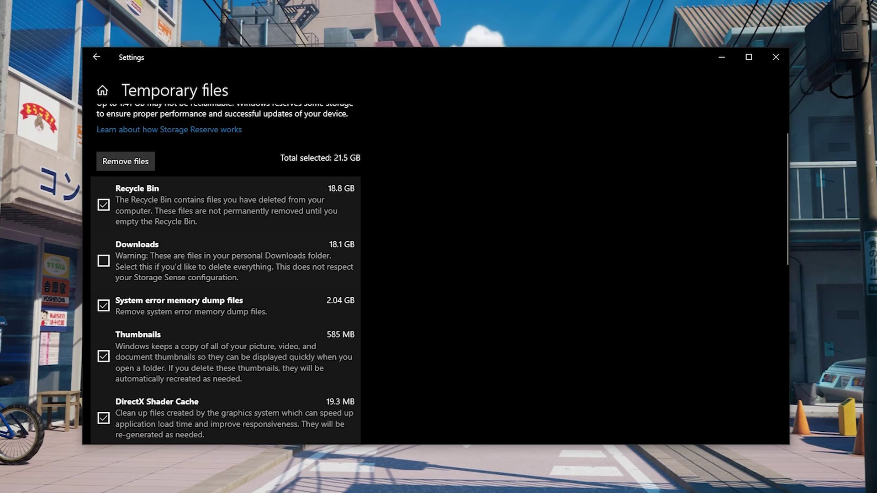
{"action": "scroll", "coordinate": [223, 274], "scroll_direction": "down", "scroll_amount": 3}
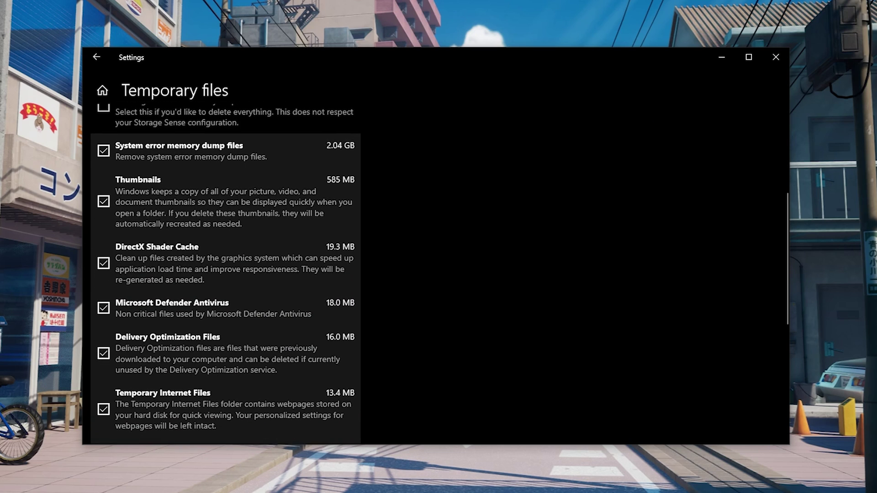
{"action": "scroll", "coordinate": [224, 274], "scroll_direction": "down", "scroll_amount": 1}
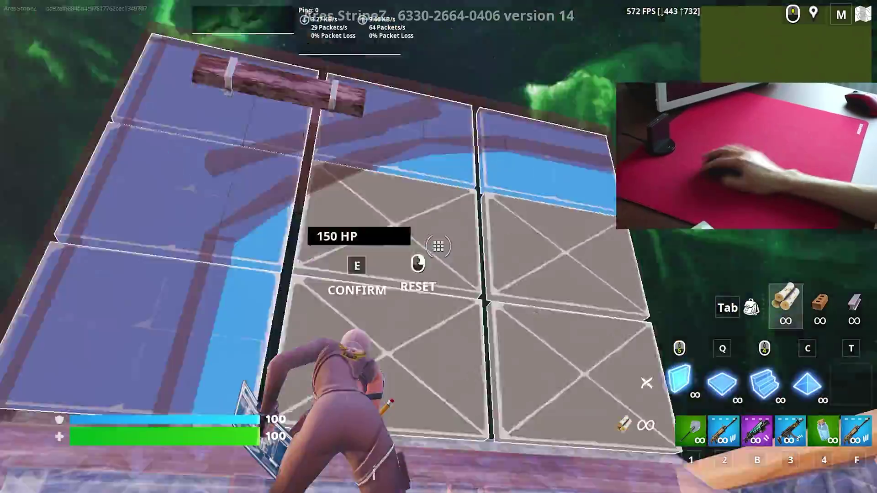
{"action": "key", "text": "e"}
{"action": "key", "text": "b"}
{"action": "key", "text": "q"}
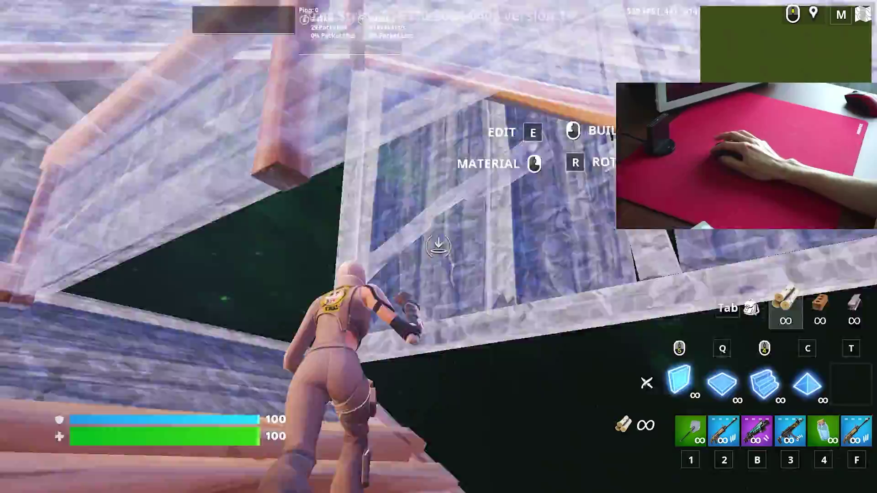
{"action": "key", "text": "1"}
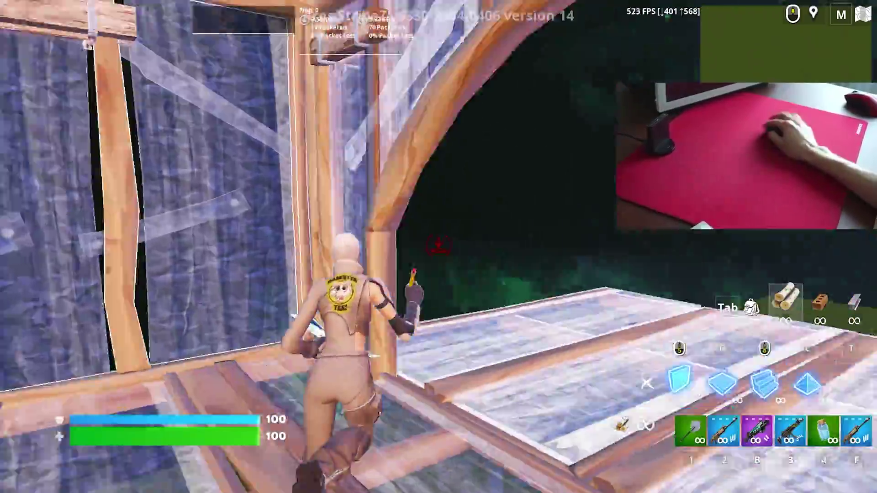
{"action": "key", "text": "b"}
{"action": "key", "text": "e"}
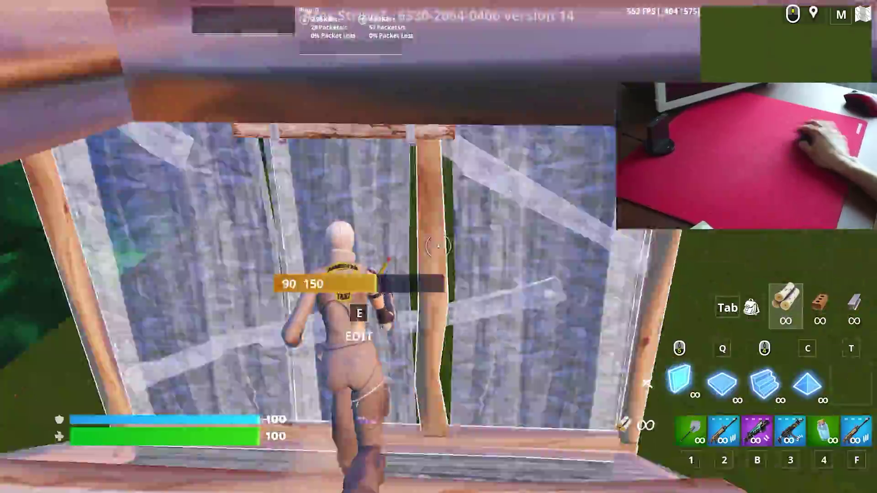
{"action": "key", "text": "e"}
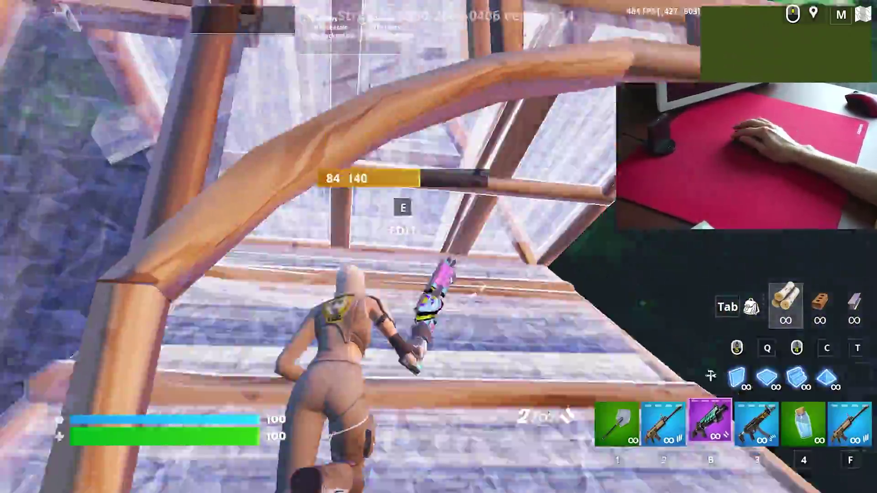
{"action": "key", "text": "q"}
{"action": "left_click", "coordinate": [438, 247]}
{"action": "key", "text": "1"}
{"action": "key", "text": "q"}
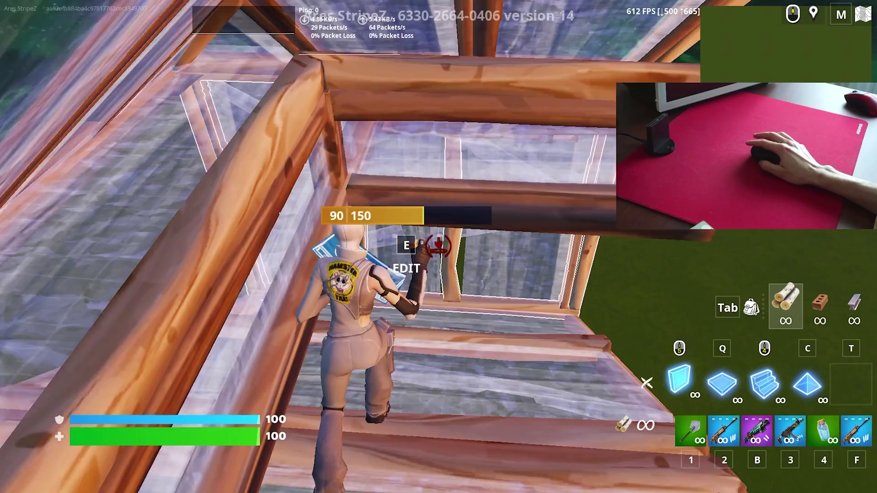
{"action": "key", "text": "q"}
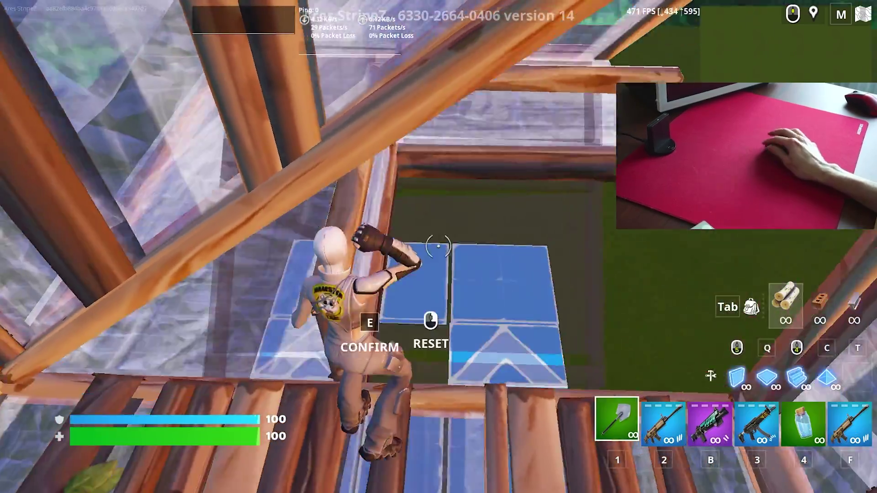
{"action": "key", "text": "e"}
{"action": "key", "text": "q"}
{"action": "key", "text": "e"}
{"action": "key", "text": "e"}
{"action": "key", "text": "b"}
{"action": "key", "text": "q"}
{"action": "left_click", "coordinate": [438, 246]}
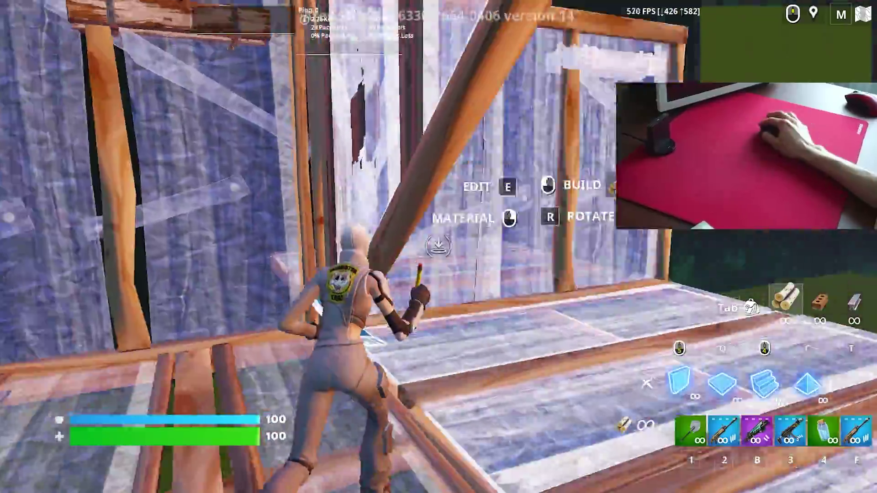
{"action": "key", "text": "e"}
{"action": "left_click", "coordinate": [438, 247]}
{"action": "key", "text": "e"}
{"action": "left_click", "coordinate": [439, 247]}
{"action": "key", "text": "e"}
{"action": "left_click", "coordinate": [438, 246]}
{"action": "key", "text": "b"}
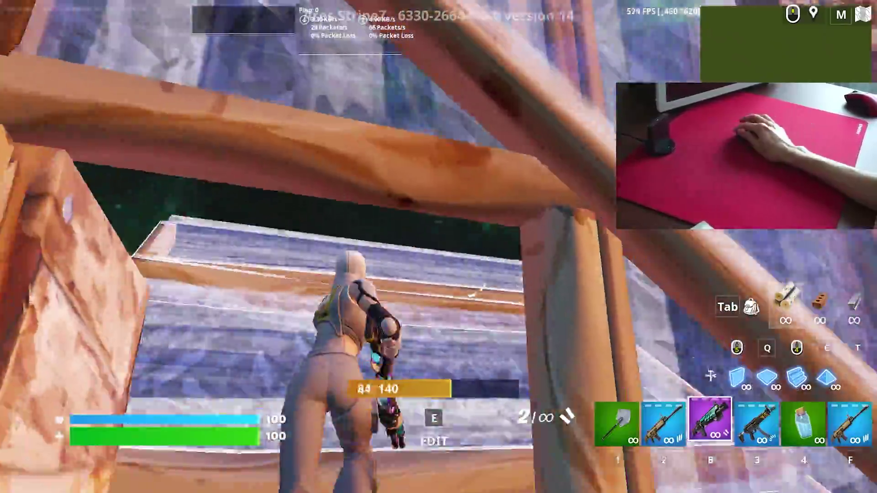